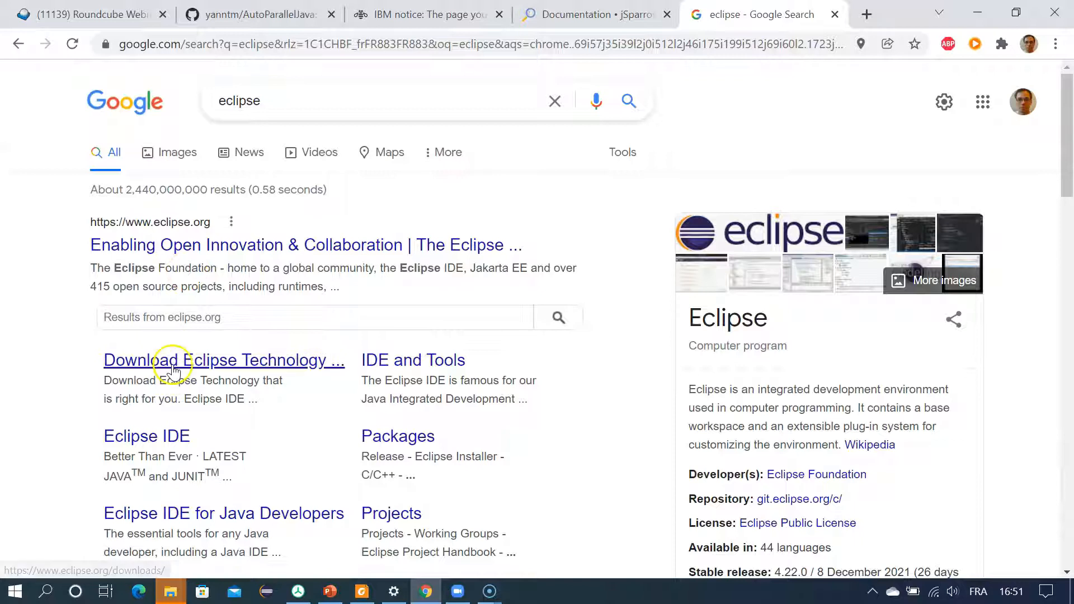
# Step: Open the Eclipse IDE packages download page from the search results for Eclipse
pyautogui.click(172, 364)
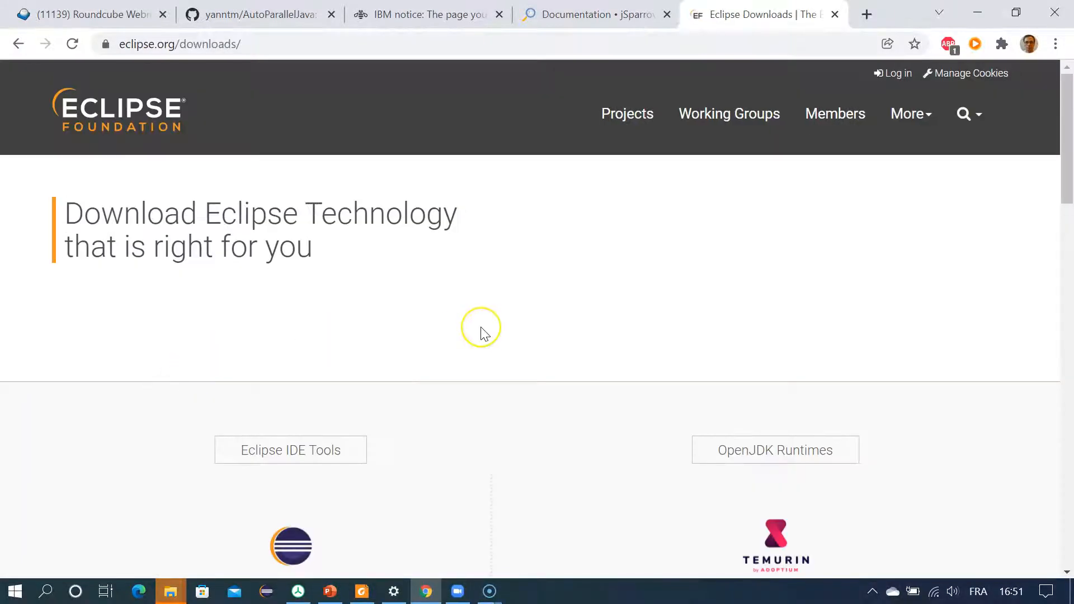
pyautogui.scroll(-7, 473, 333)
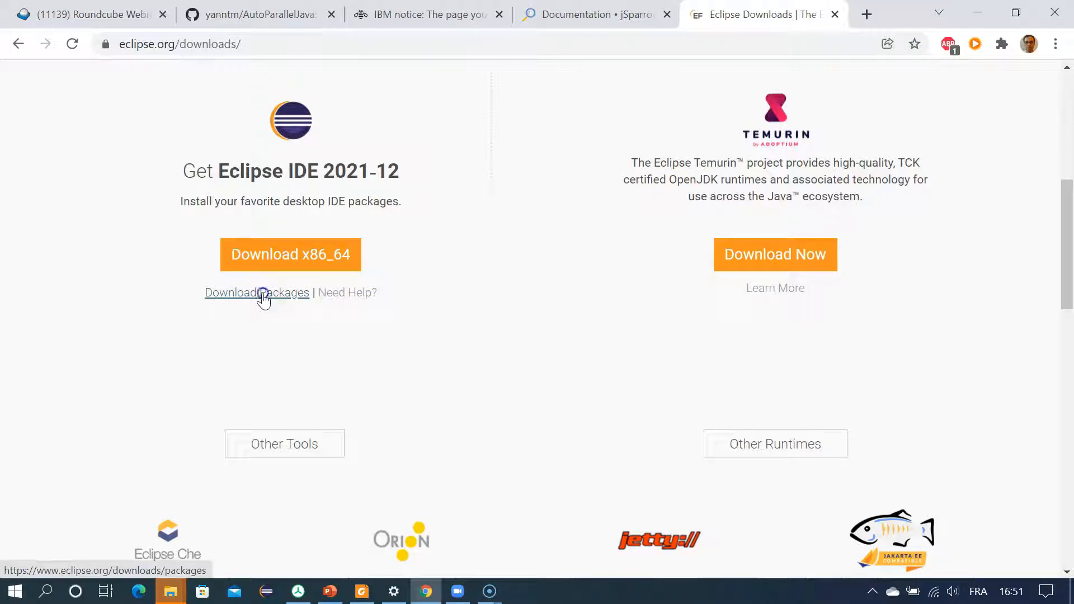
pyautogui.click(263, 293)
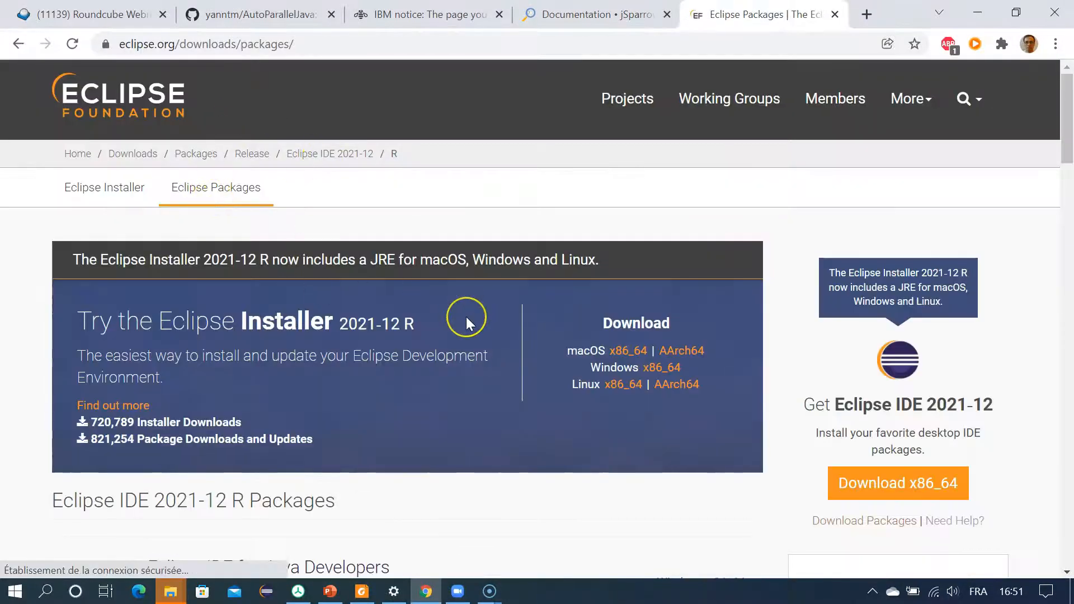
# Step: Download the Windows x86_64 package of Eclipse IDE for Eclipse Committers
pyautogui.scroll(-4, 466, 317)
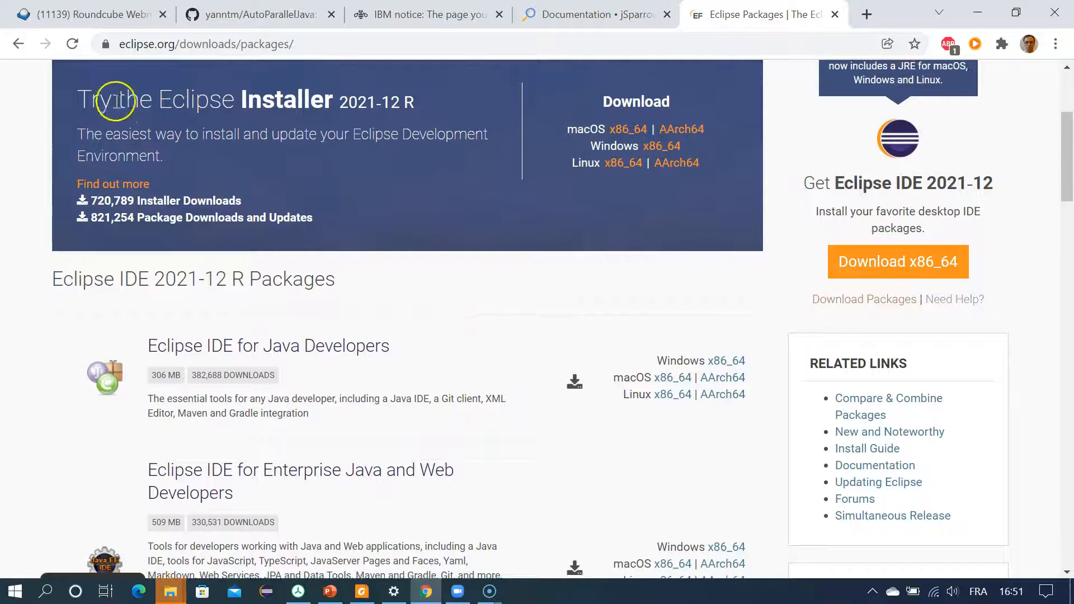
pyautogui.scroll(-8, 439, 216)
pyautogui.scroll(1, 434, 264)
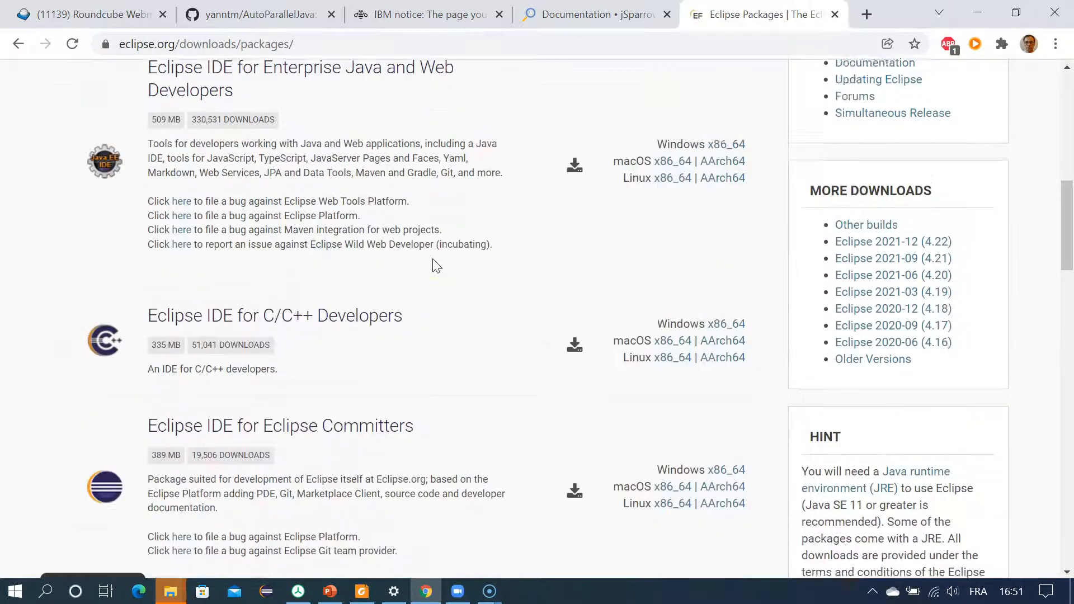
pyautogui.scroll(2, 436, 266)
pyautogui.scroll(-6, 516, 412)
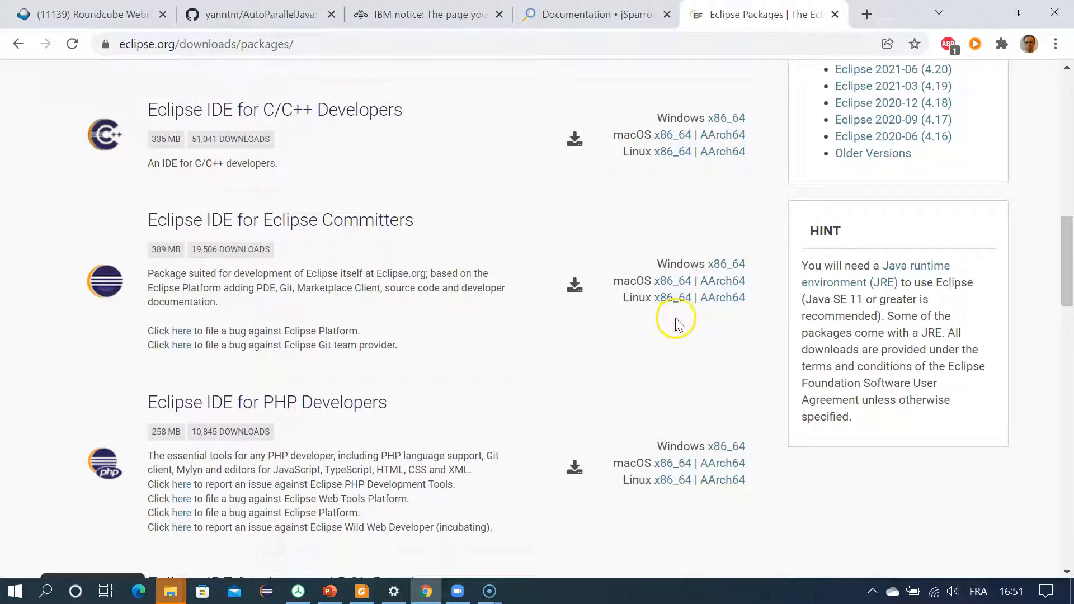
pyautogui.click(723, 267)
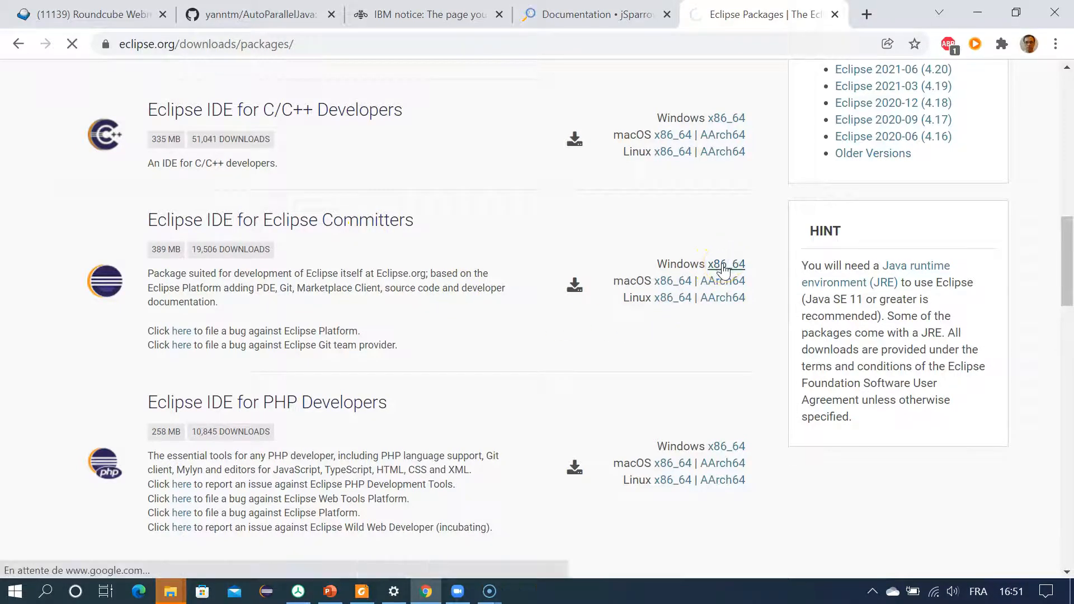
pyautogui.click(415, 280)
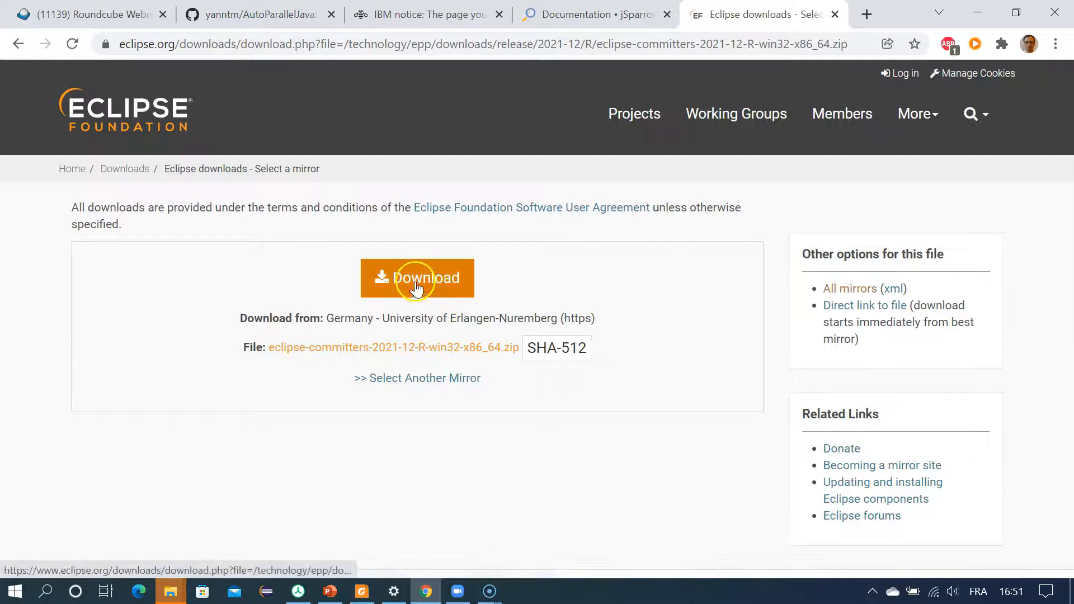
pyautogui.click(305, 374)
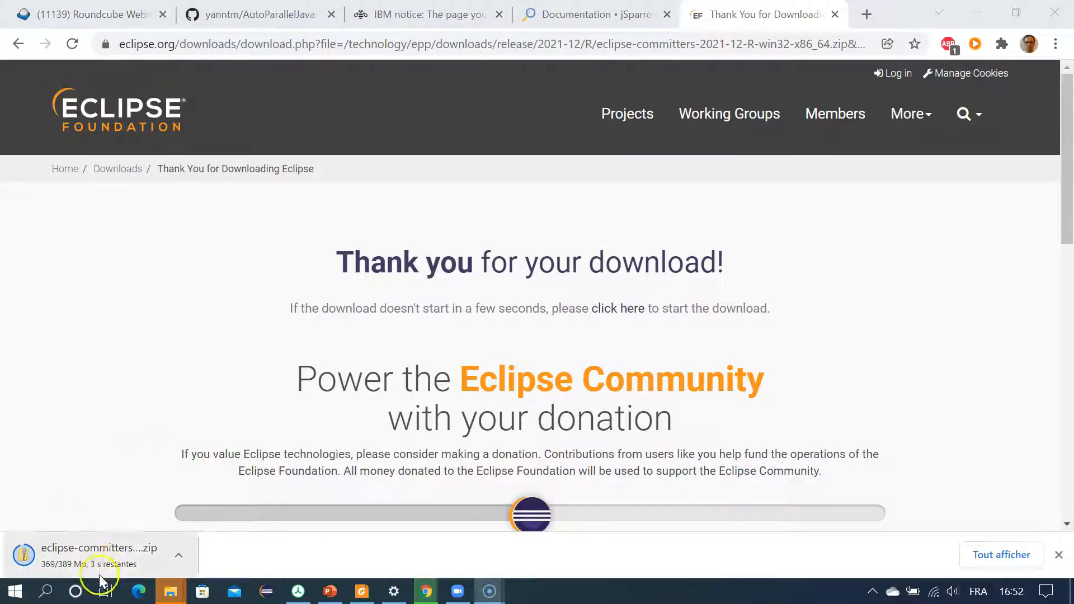
# Step: Show the downloaded Eclipse zip in its folder and extract it with 7-Zip into the subfolder eclipse-committers-2021-12-R-win32-x86_64
pyautogui.click(178, 556)
pyautogui.click(245, 498)
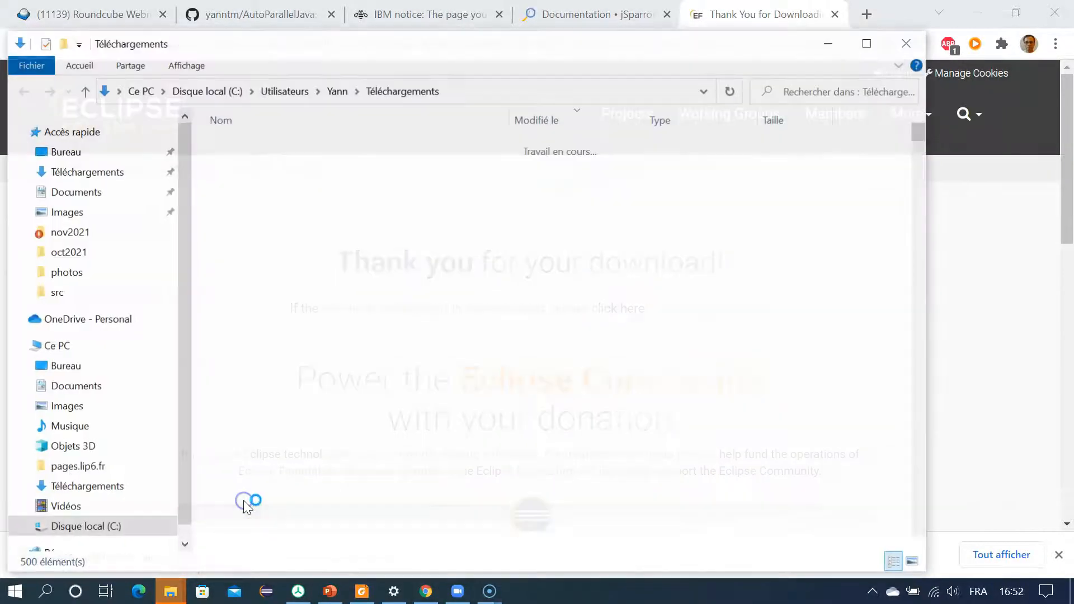
pyautogui.rightClick(279, 169)
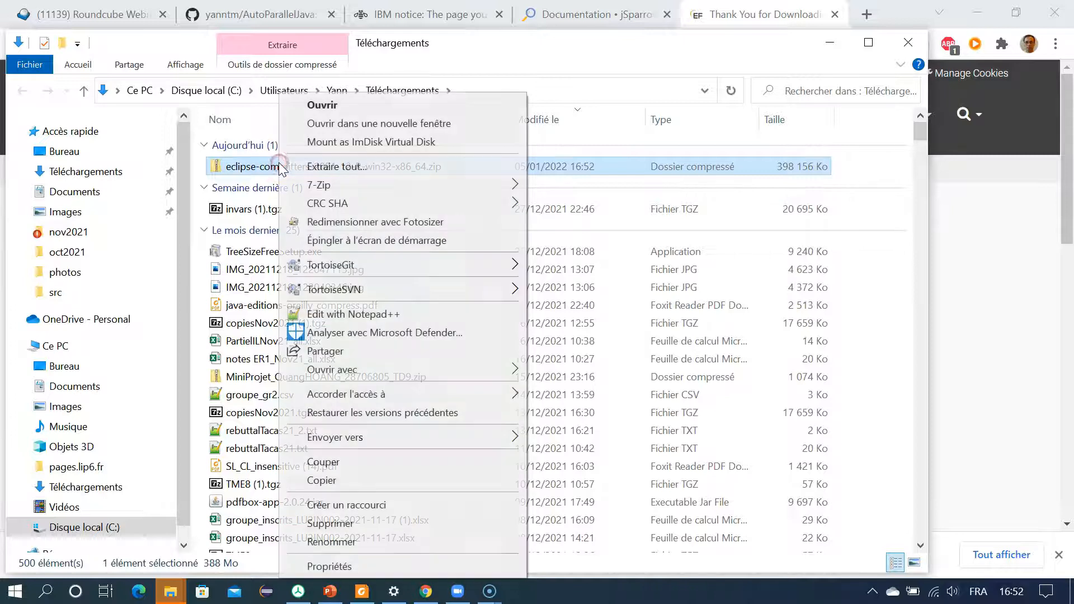
pyautogui.moveTo(365, 188)
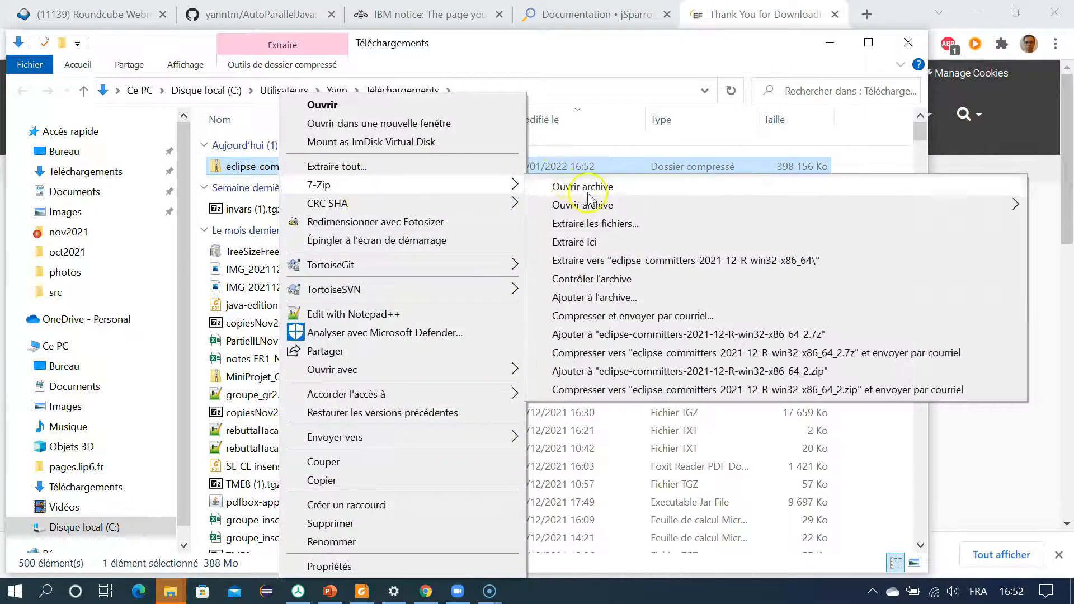
pyautogui.click(634, 261)
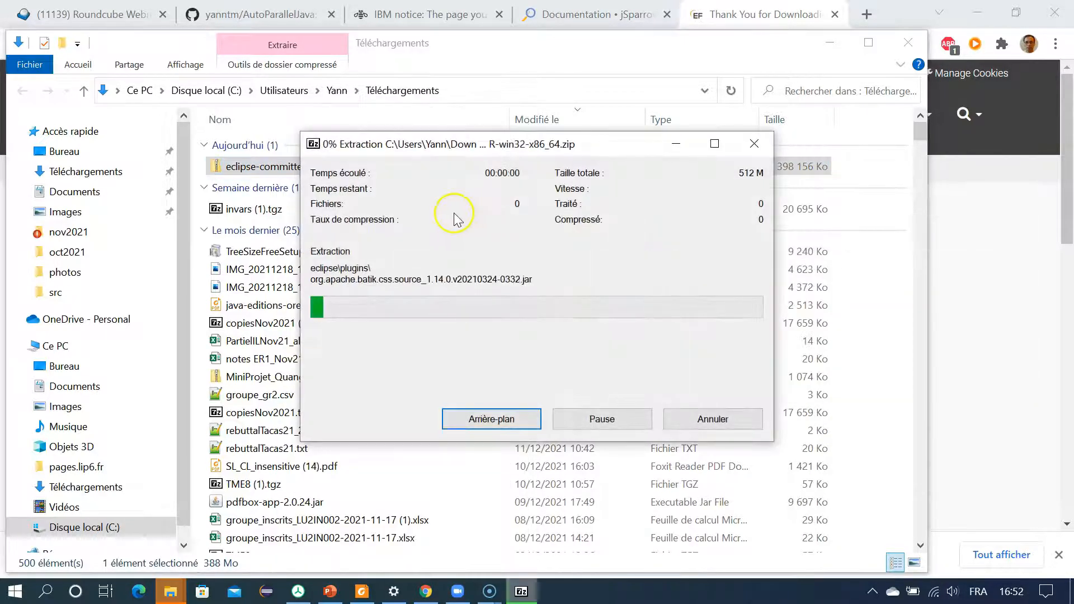
pyautogui.moveTo(434, 144); pyautogui.dragTo(336, 228)
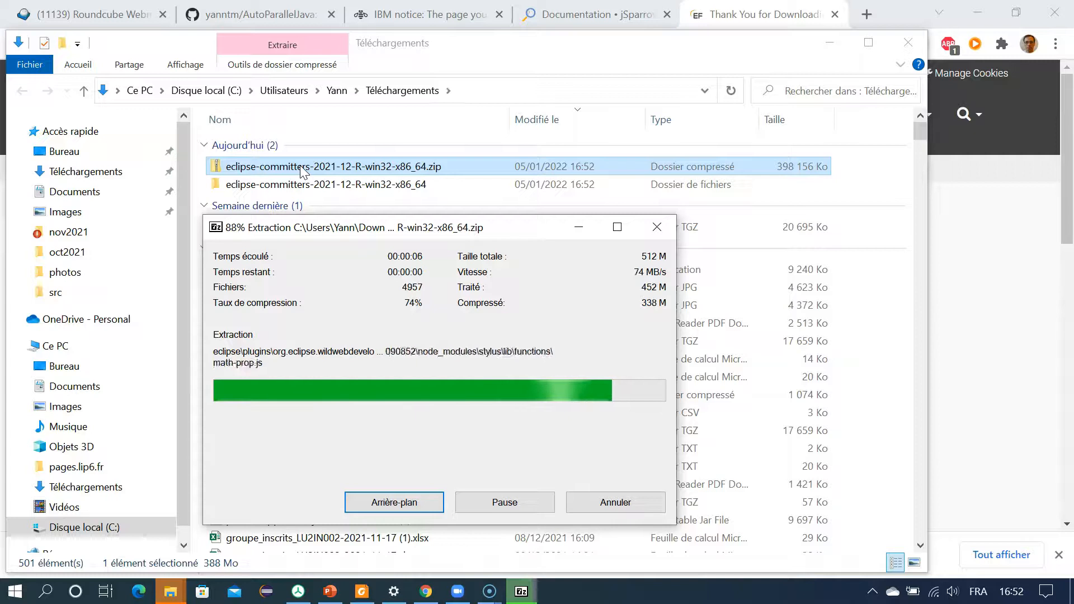
# Step: Launch eclipse.exe from the extracted eclipse folder, using a workspace directory named autoJava inside the user's home folder
pyautogui.doubleClick(280, 183)
pyautogui.doubleClick(244, 147)
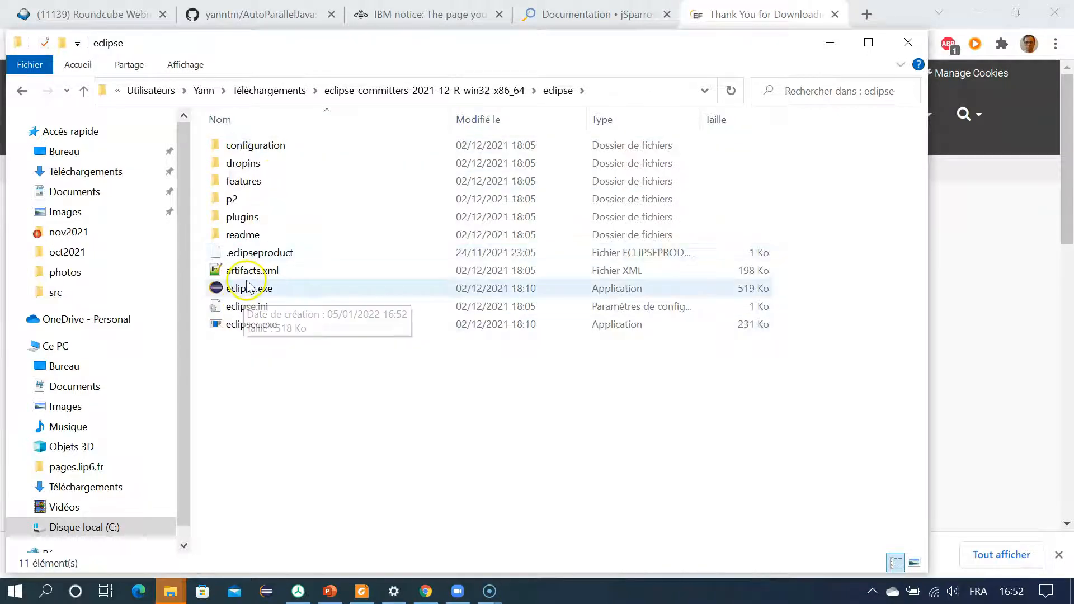
pyautogui.doubleClick(247, 288)
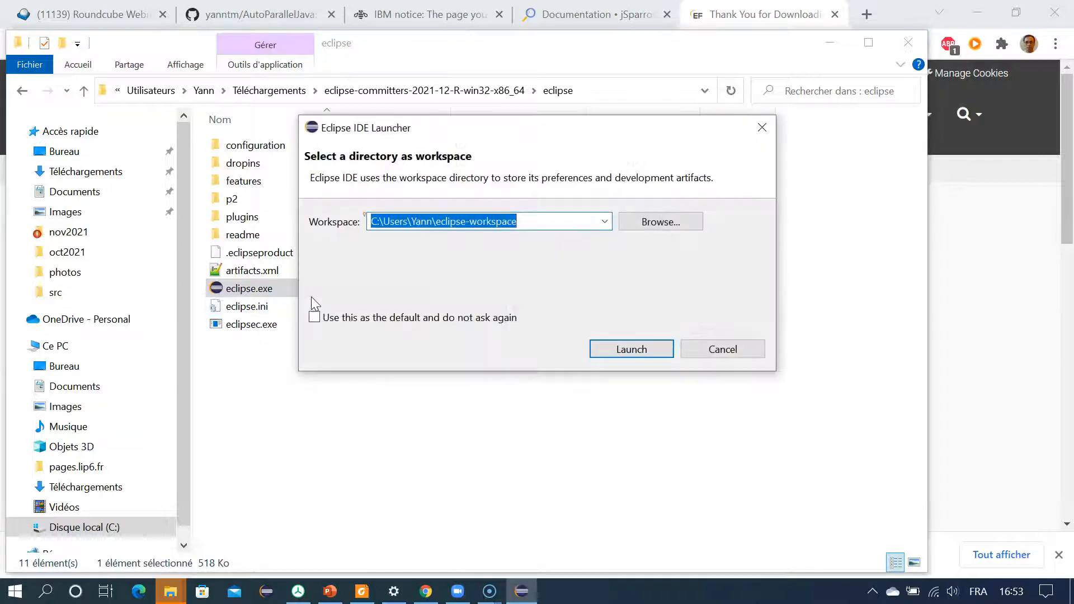
pyautogui.click(526, 216)
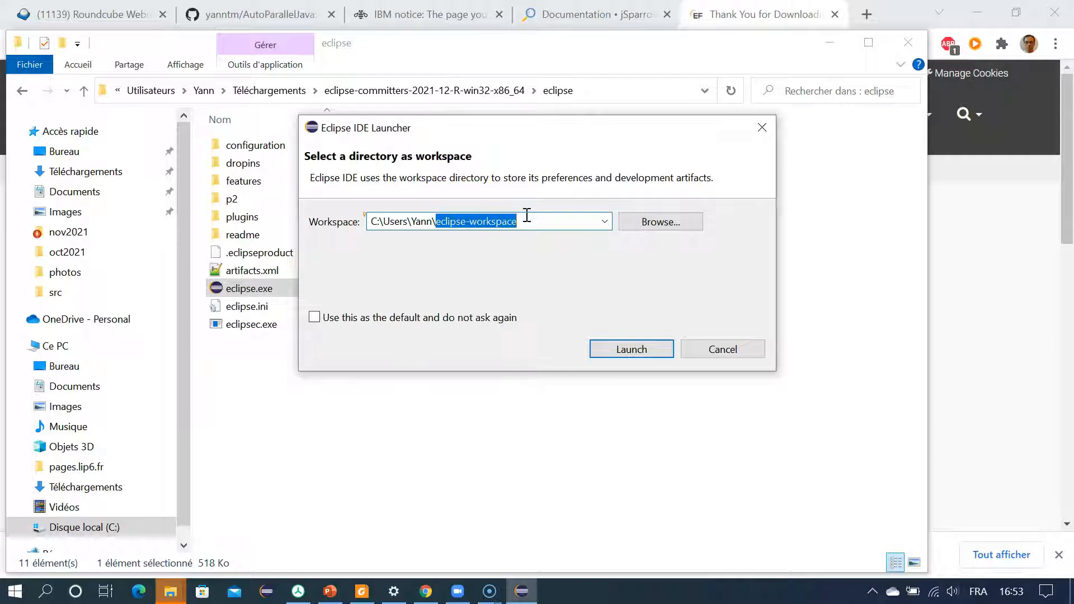
pyautogui.write('autoJava')
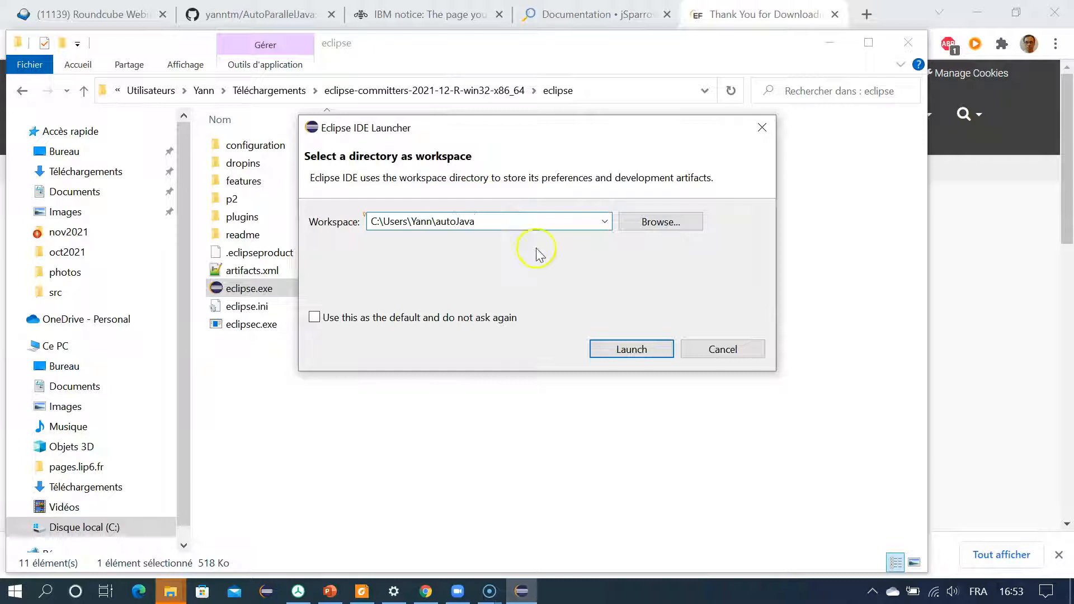
pyautogui.click(638, 354)
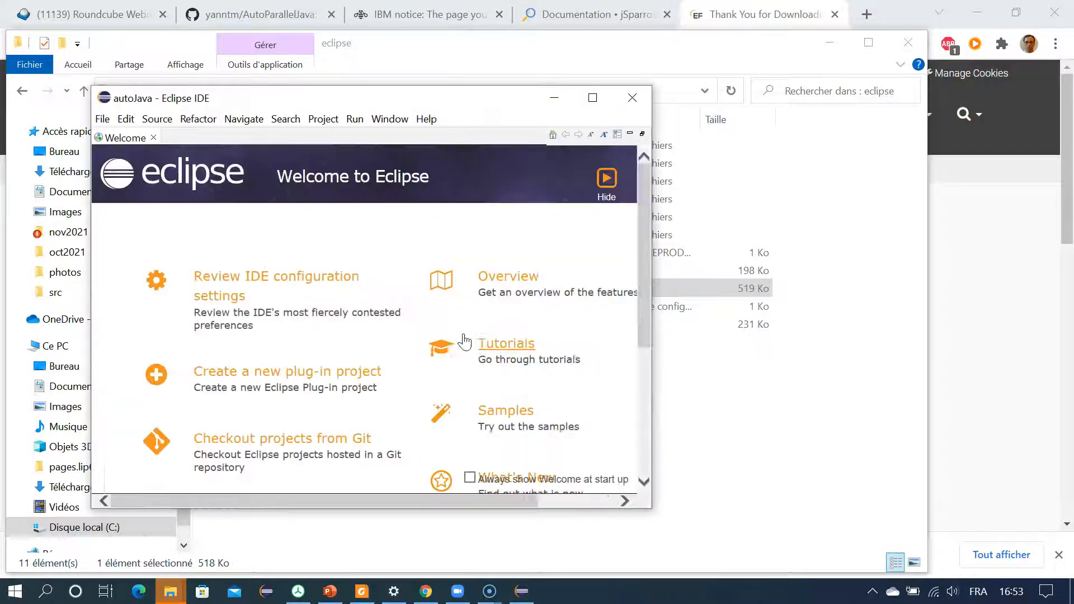
# Step: Close the Welcome page and the Task List view, and dock the Outline view below the Package Explorer in a wider window
pyautogui.click(168, 138)
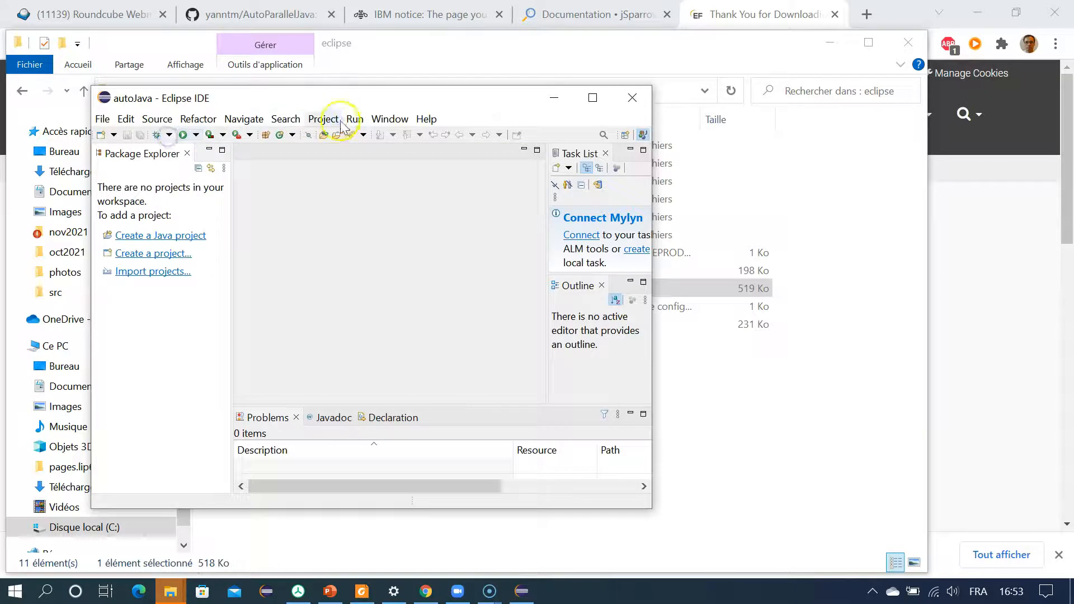
pyautogui.moveTo(346, 101); pyautogui.dragTo(493, 93)
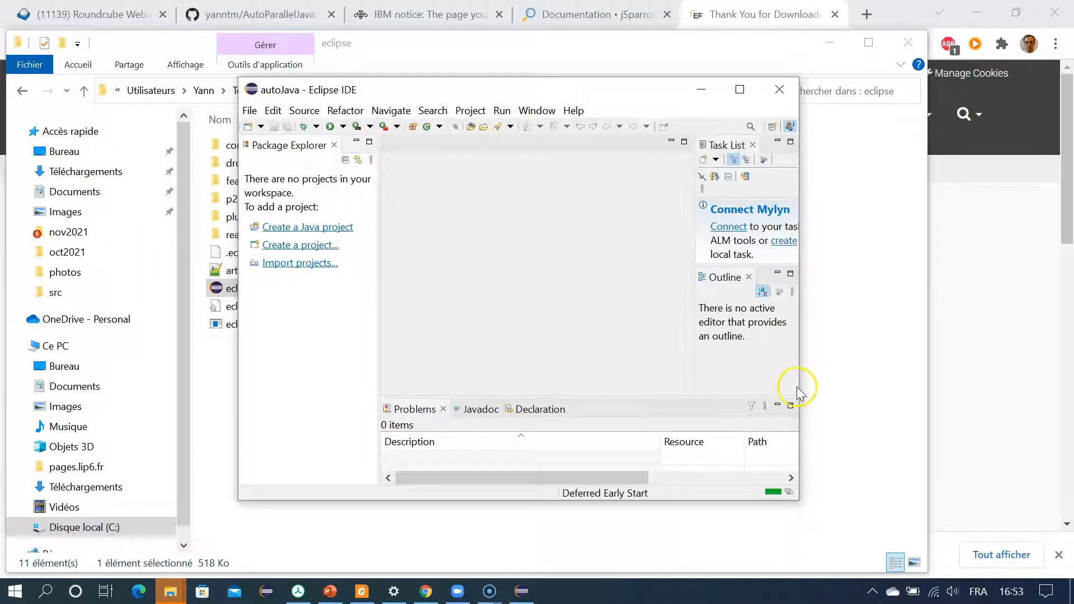
pyautogui.moveTo(800, 379); pyautogui.dragTo(1007, 378)
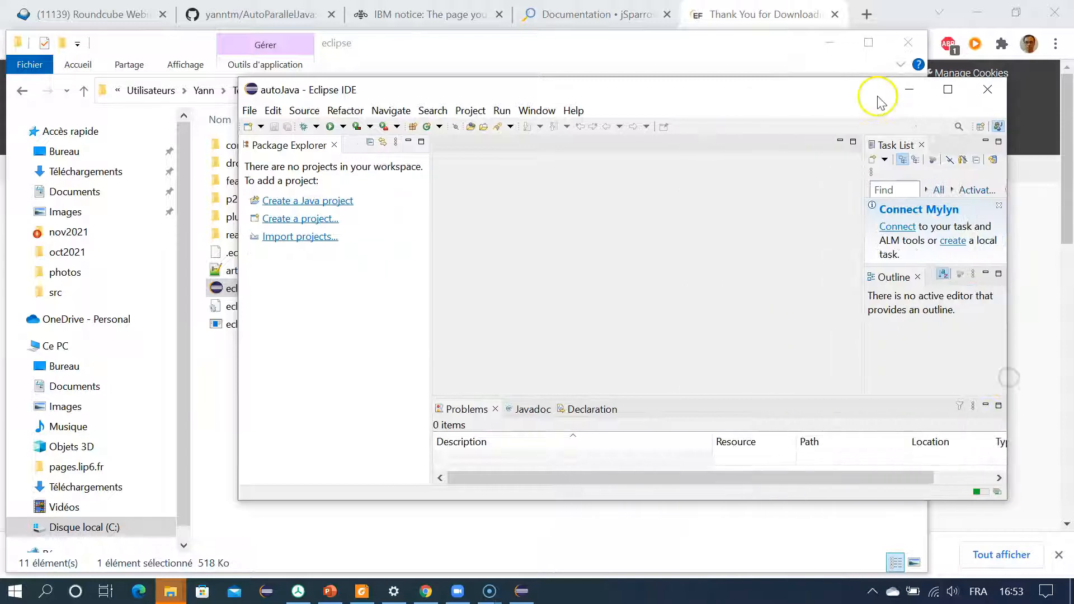
pyautogui.click(922, 145)
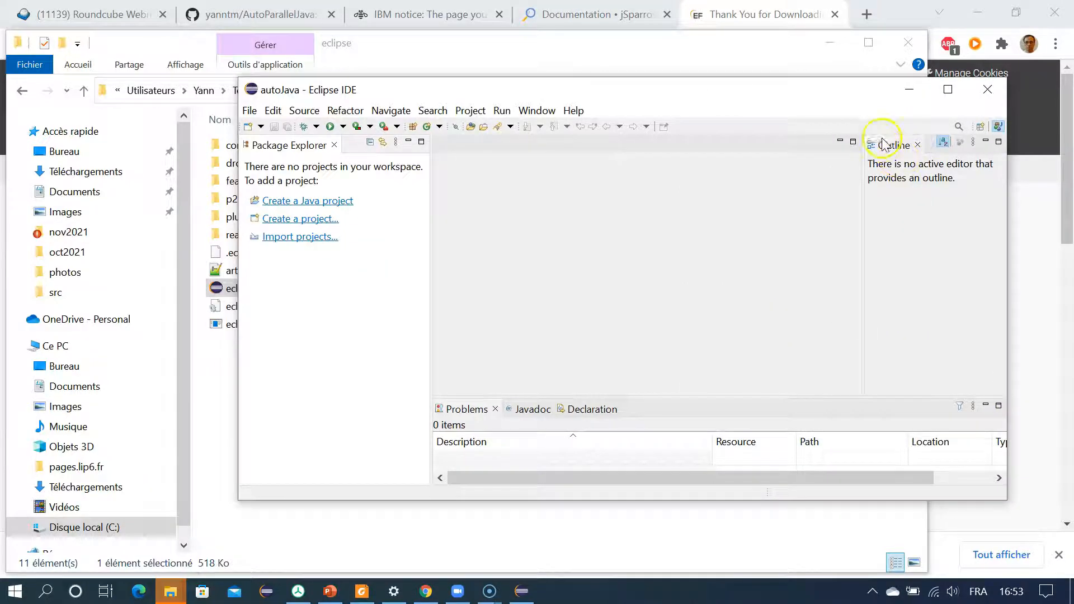
pyautogui.moveTo(882, 150); pyautogui.dragTo(347, 395)
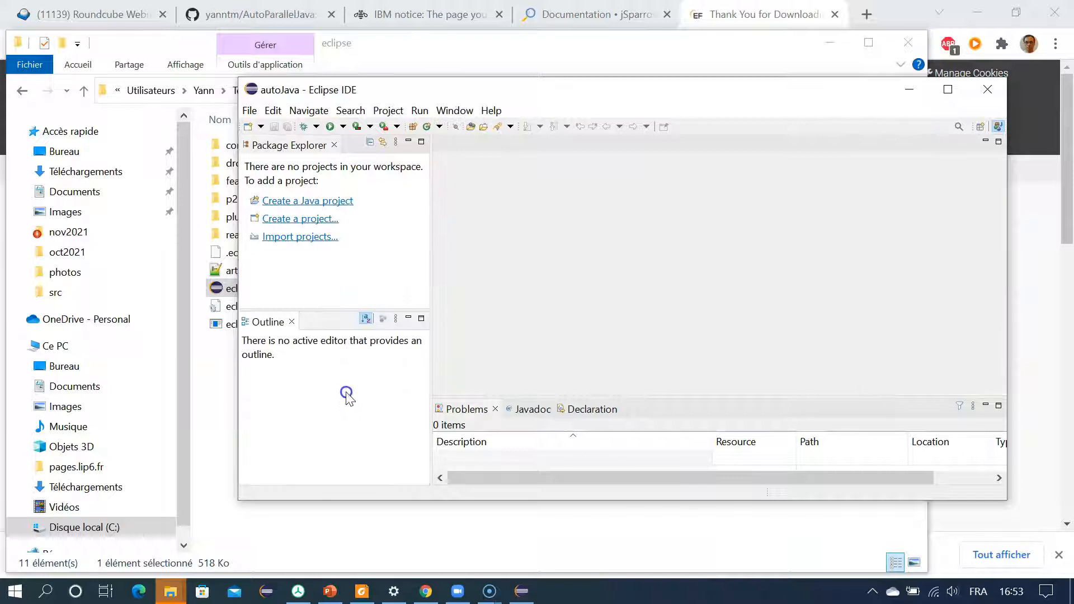
# Step: Open the Git perspective
pyautogui.click(979, 132)
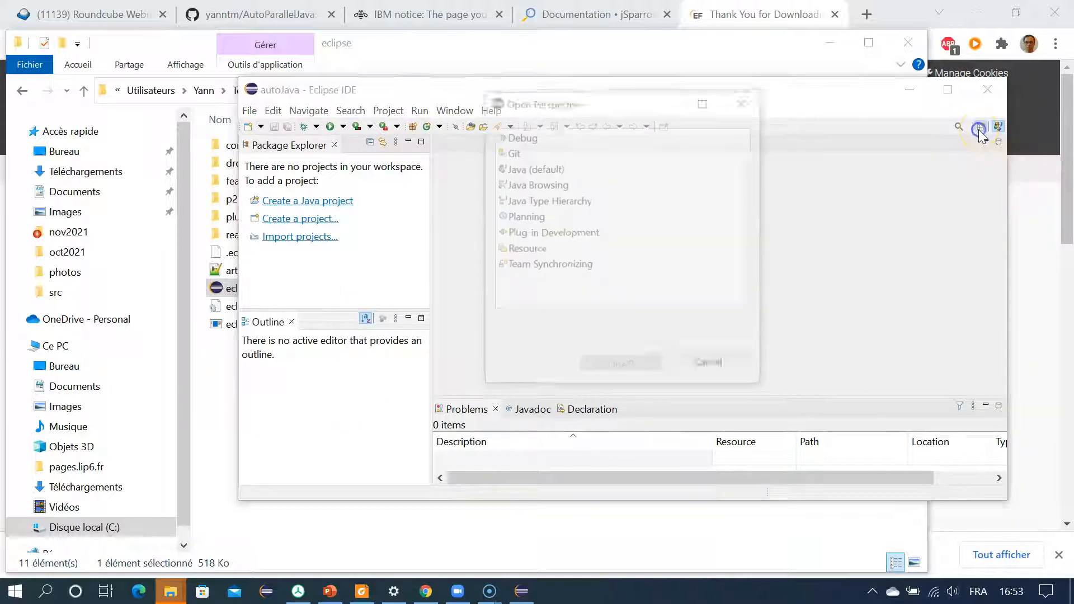
pyautogui.doubleClick(526, 153)
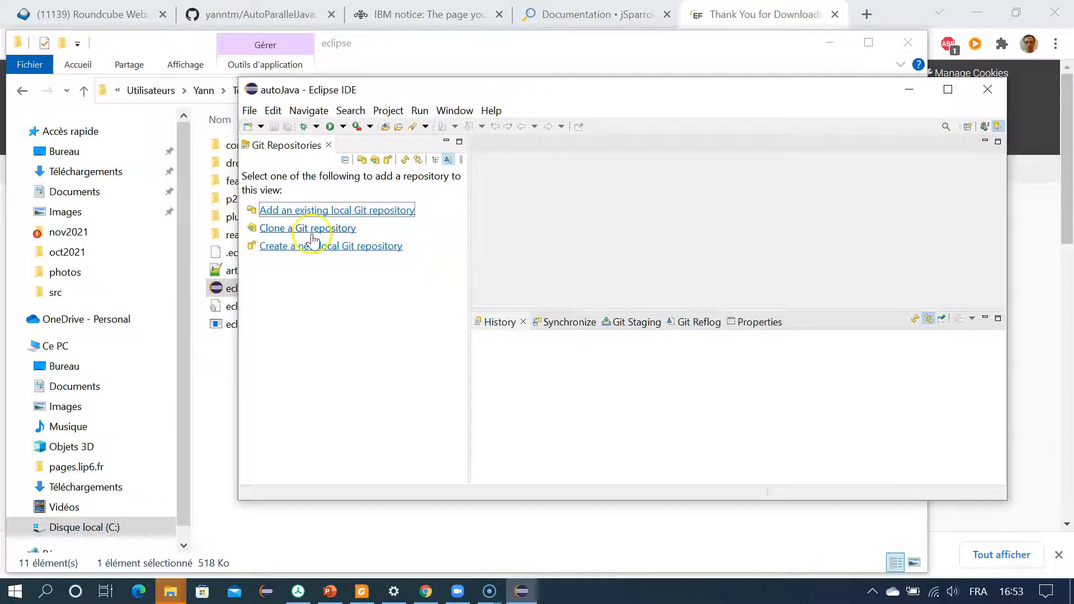
# Step: Switch to Chrome and copy the HTTPS clone URL of the AutoParallelJava repository on GitHub
pyautogui.click(274, 17)
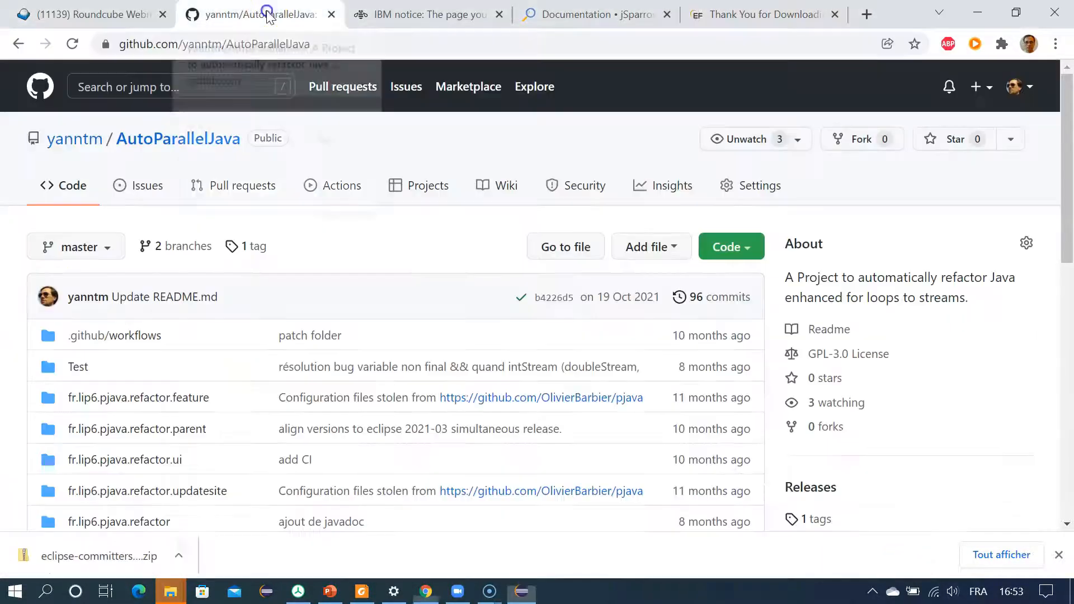
pyautogui.click(728, 246)
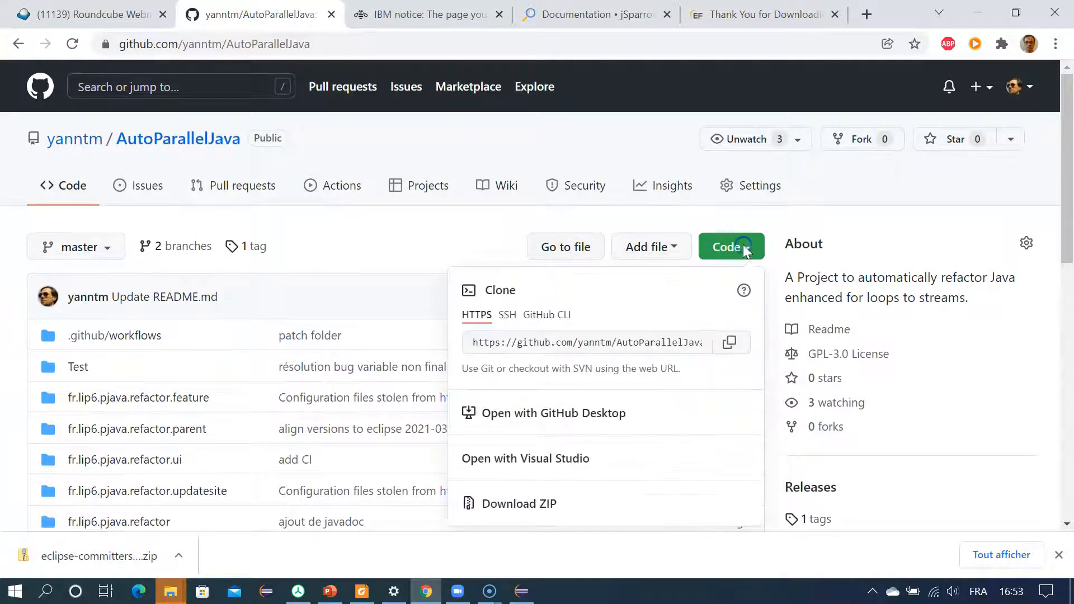
pyautogui.click(565, 347)
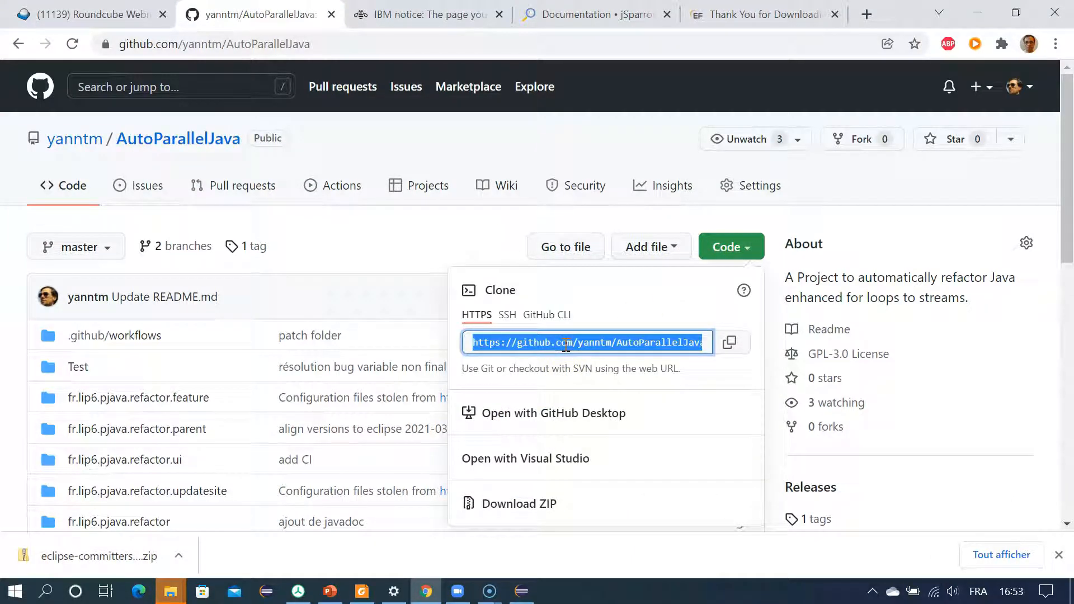
pyautogui.click(977, 13)
# Step: Start cloning a Git repository in Eclipse by URI, using the copied AutoParallelJava URL as the source
pyautogui.click(327, 229)
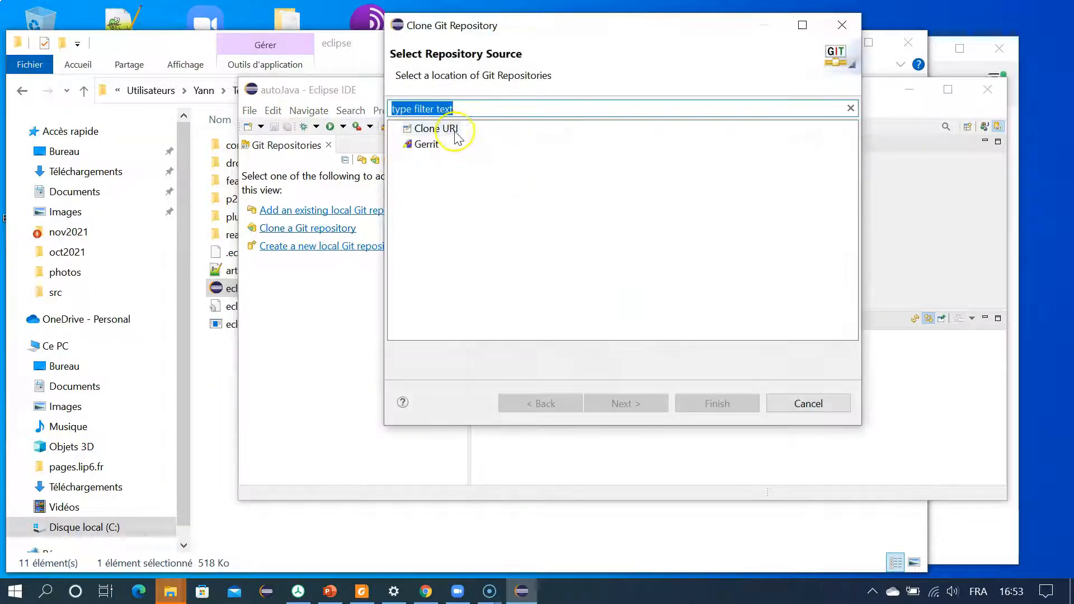
pyautogui.click(438, 130)
pyautogui.click(629, 403)
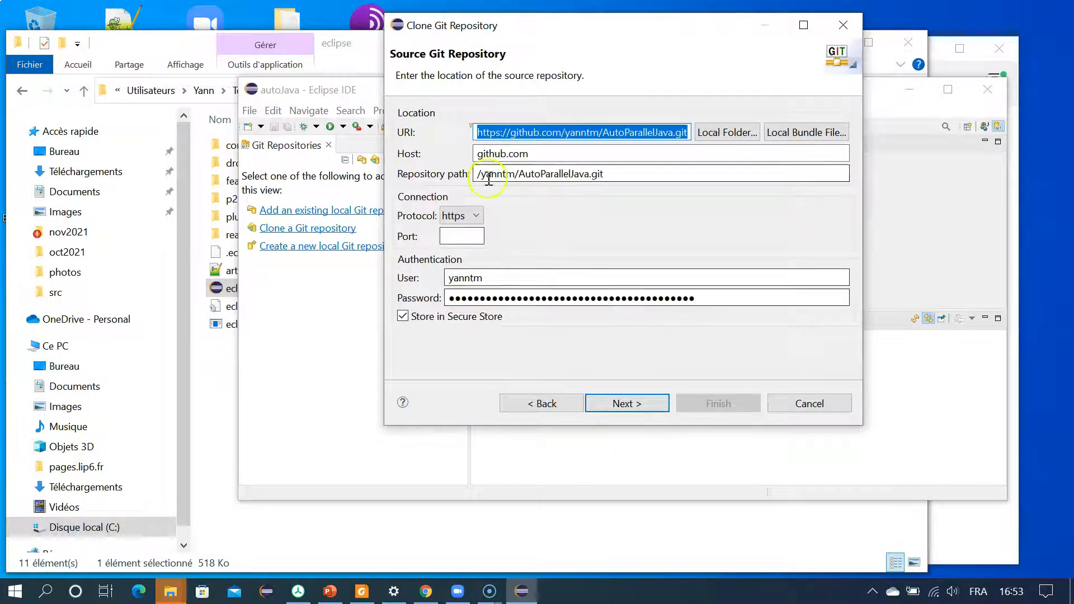
pyautogui.click(614, 402)
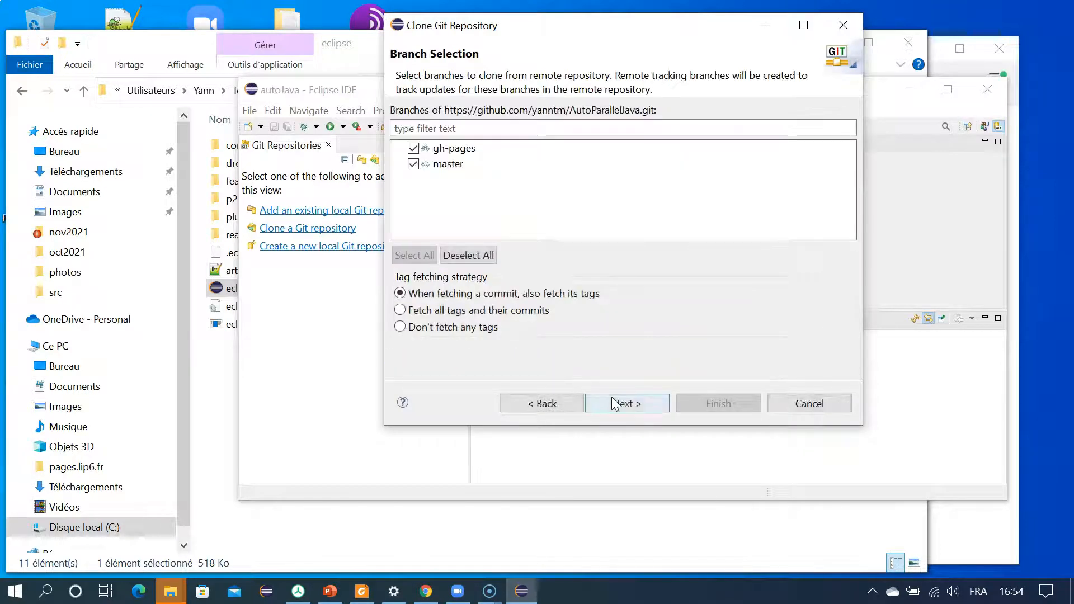
# Step: Exclude the gh-pages branch so only master is cloned, and name the local destination directory AutoParallelJava2
pyautogui.click(413, 148)
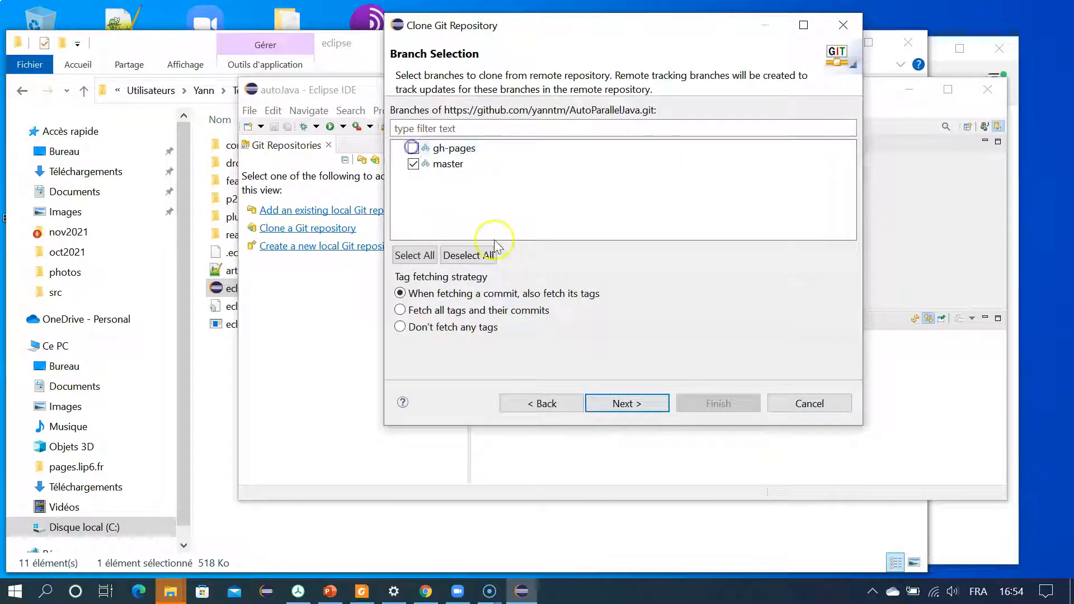
pyautogui.click(627, 403)
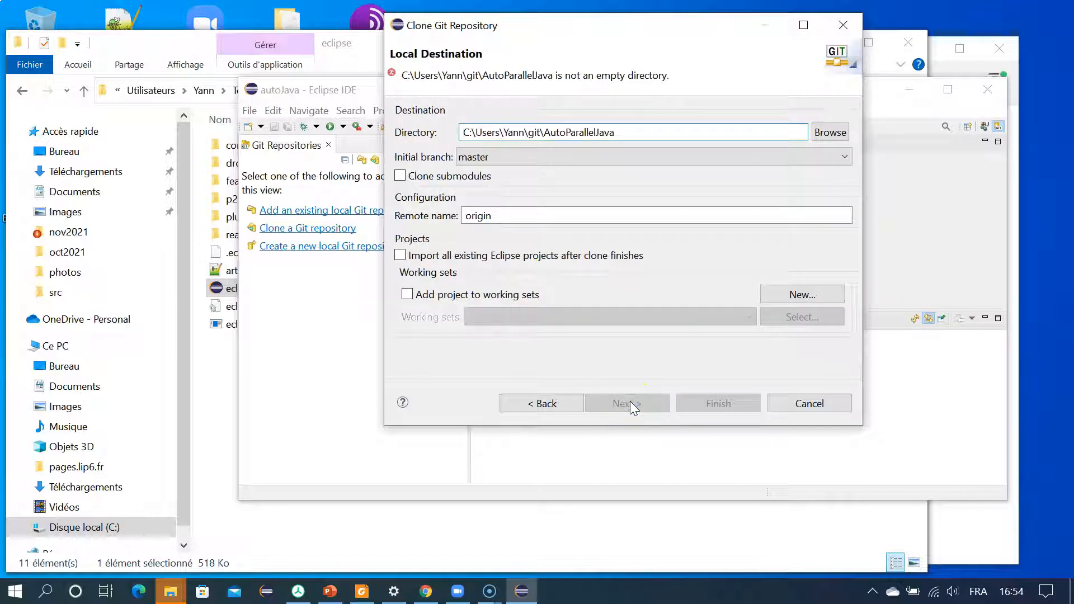
pyautogui.click(638, 131)
pyautogui.write('2')
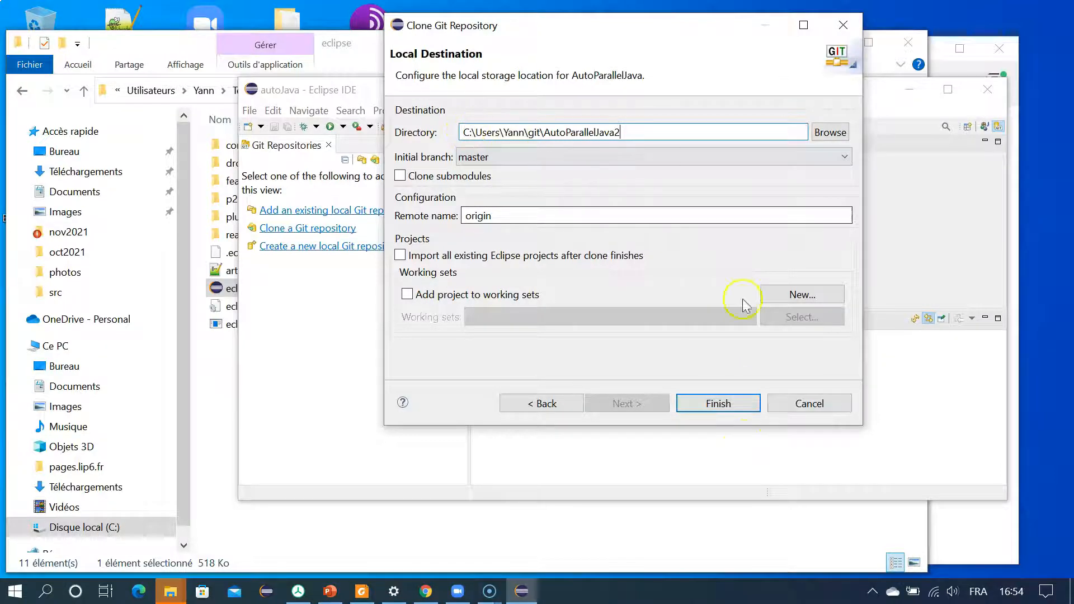
# Step: Run the AutoParallelJava2 clone and expand the cloned repository down to its working tree
pyautogui.click(699, 404)
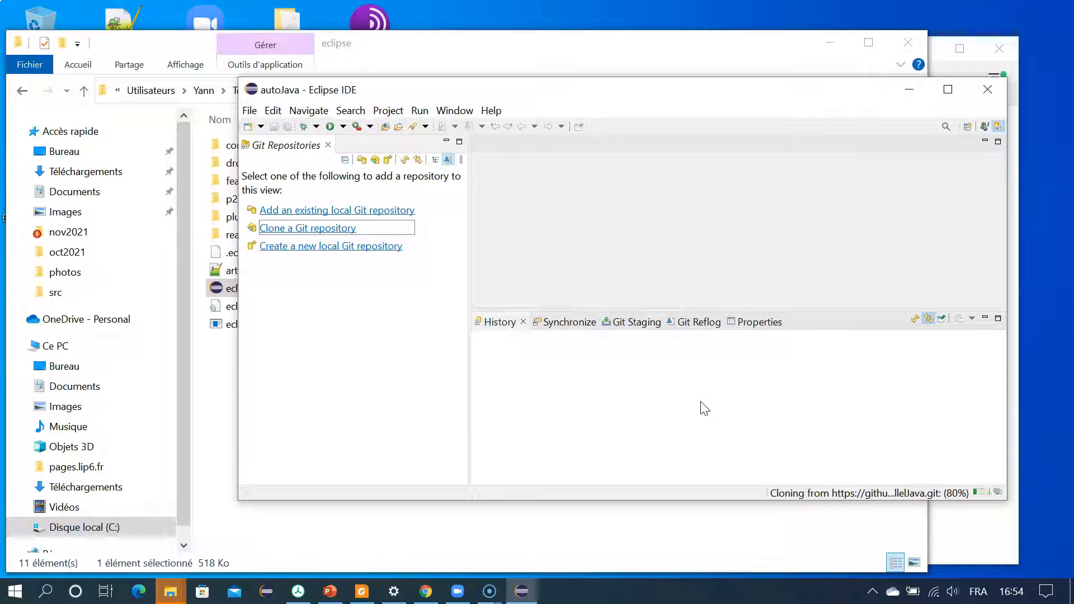
pyautogui.moveTo(583, 95); pyautogui.dragTo(538, 89)
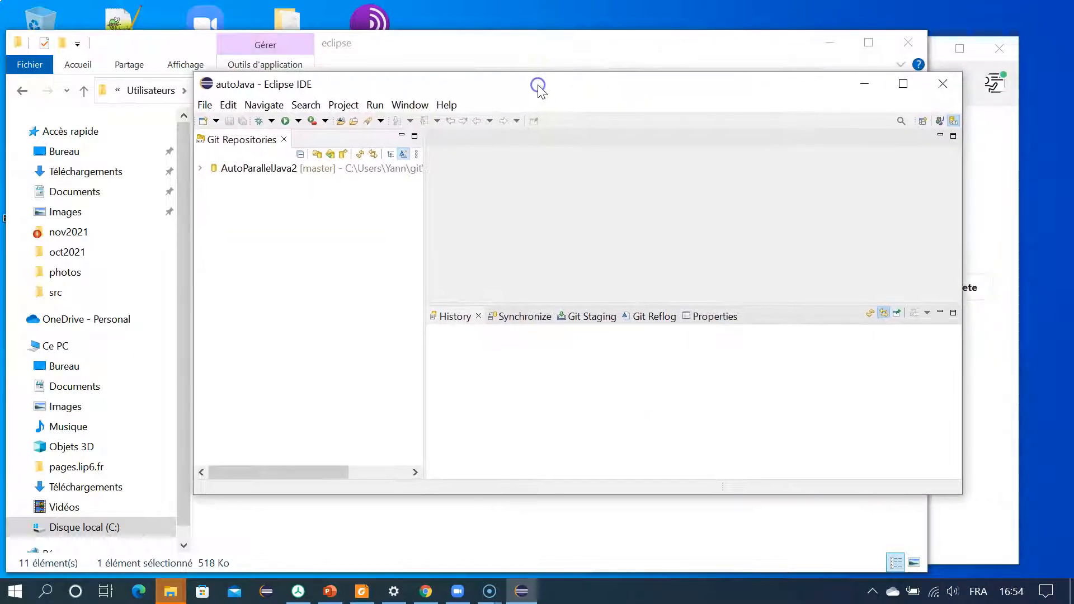
pyautogui.click(204, 171)
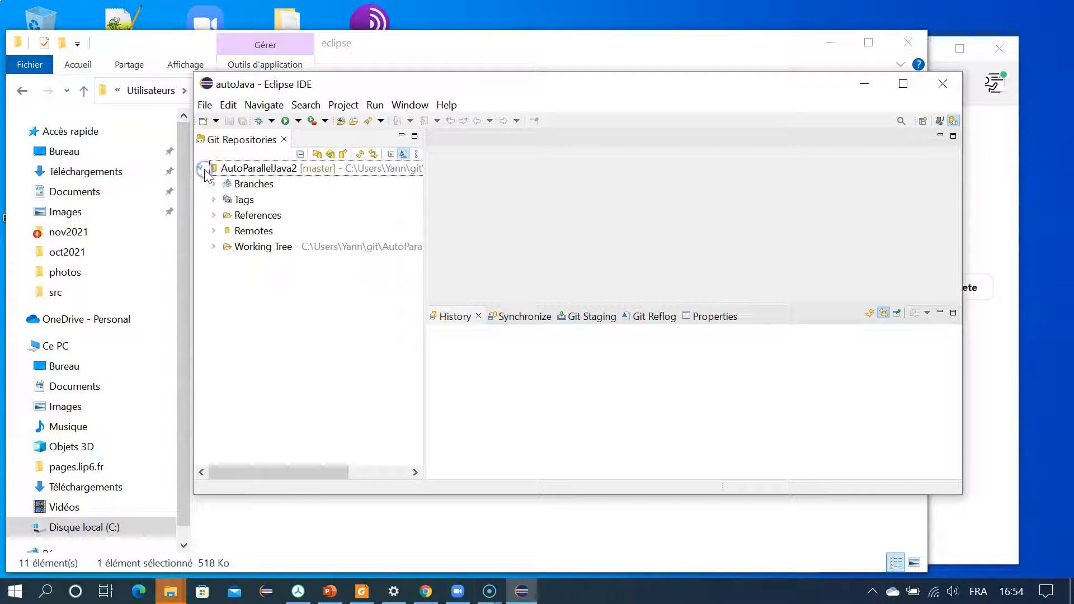
pyautogui.click(214, 248)
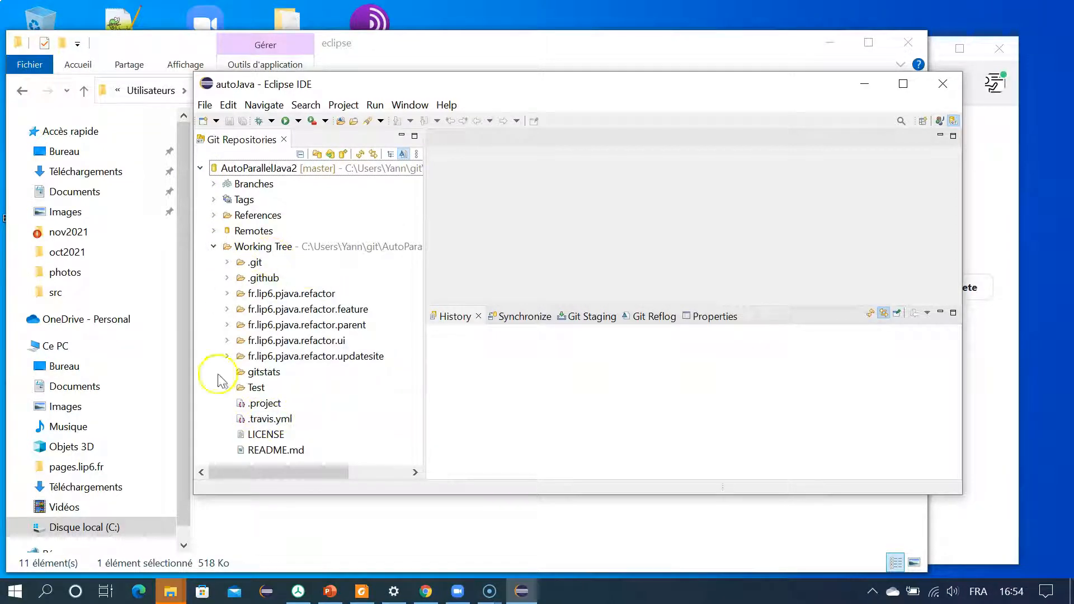
# Step: Import all Eclipse projects found in the AutoParallelJava2 working tree into the workspace
pyautogui.click(303, 249)
pyautogui.rightClick(304, 255)
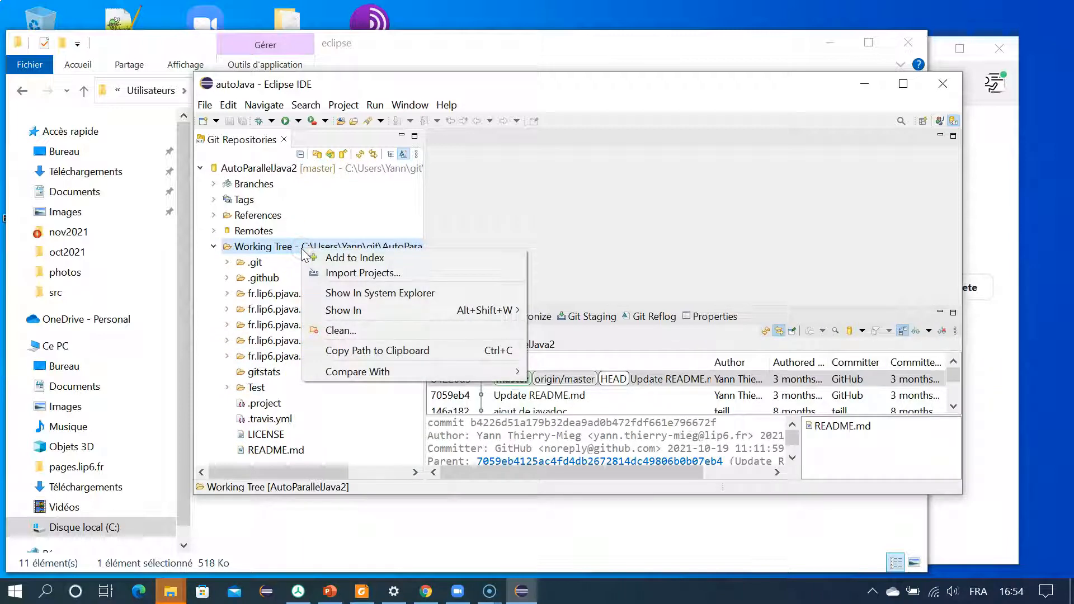
pyautogui.click(328, 274)
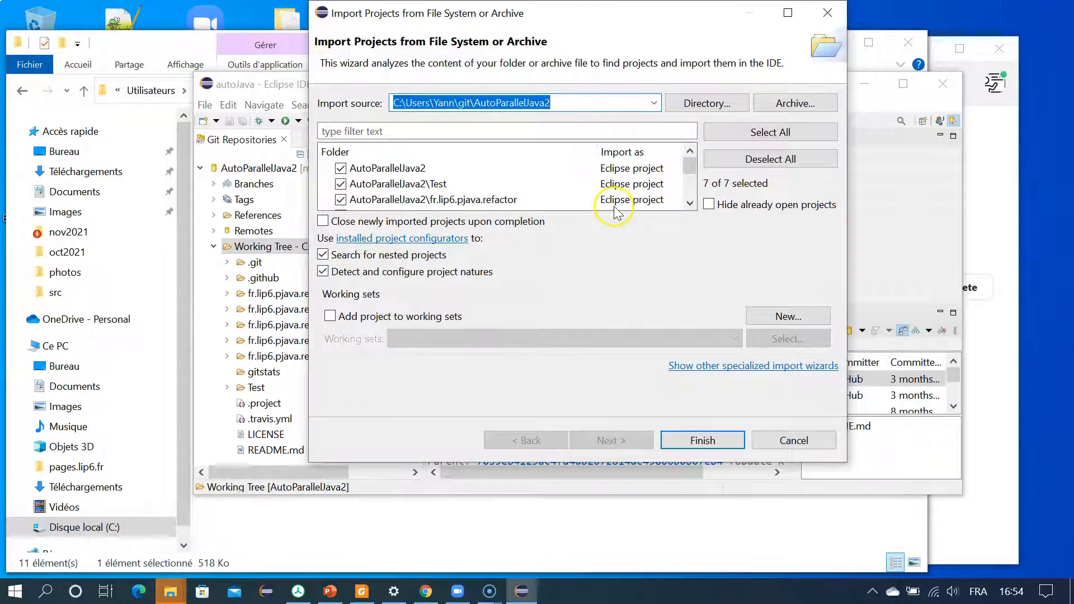
pyautogui.moveTo(692, 167); pyautogui.dragTo(692, 224)
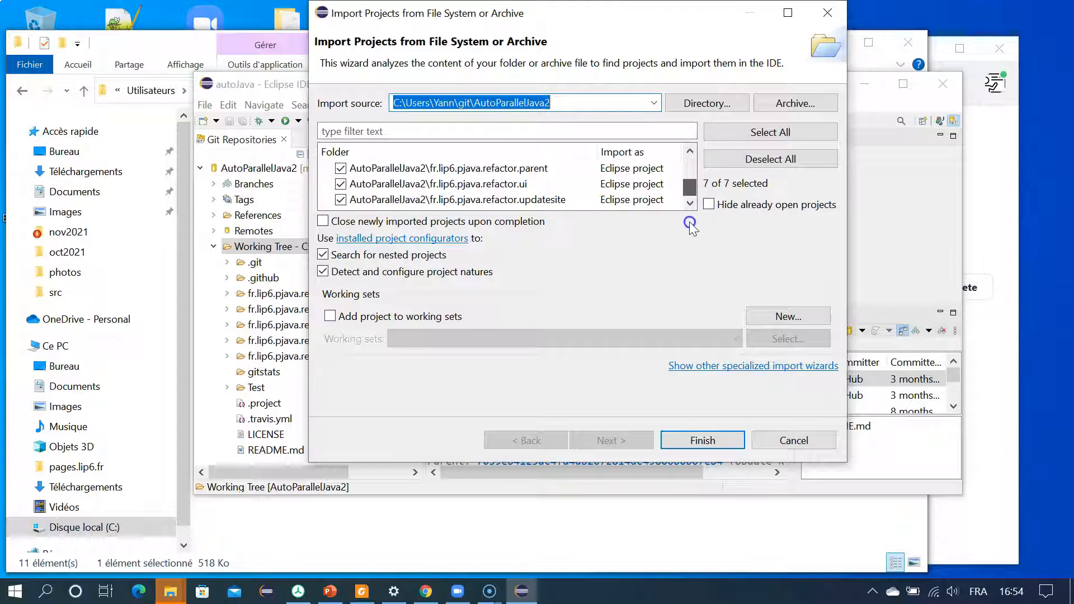
pyautogui.click(713, 431)
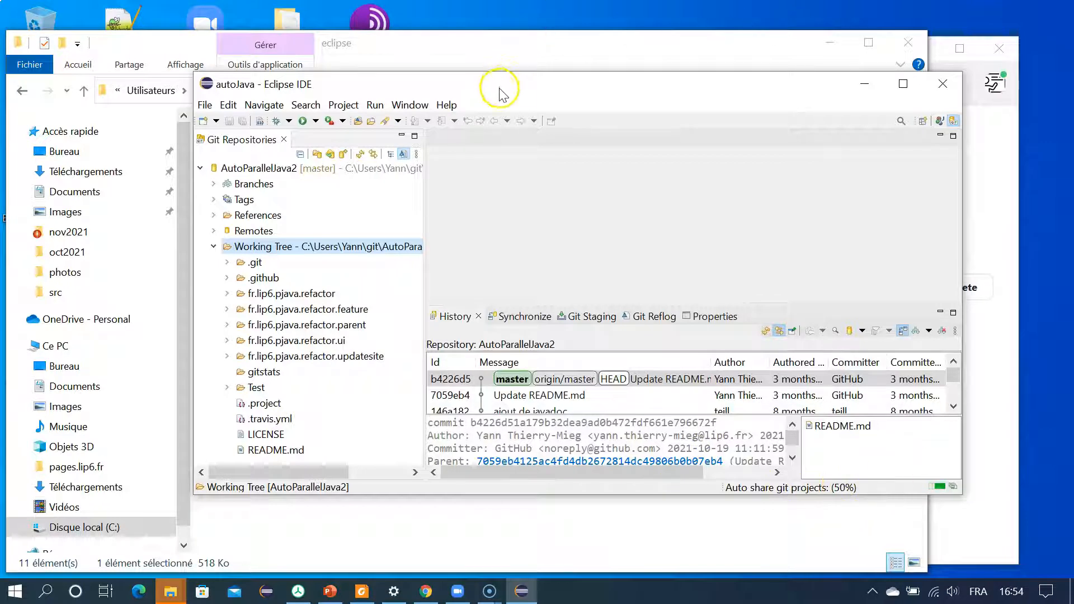
# Step: Switch to the Java perspective in a maximized window and list the full error descriptions for the fr.lip6.pjava.refactor.ui project
pyautogui.doubleClick(501, 90)
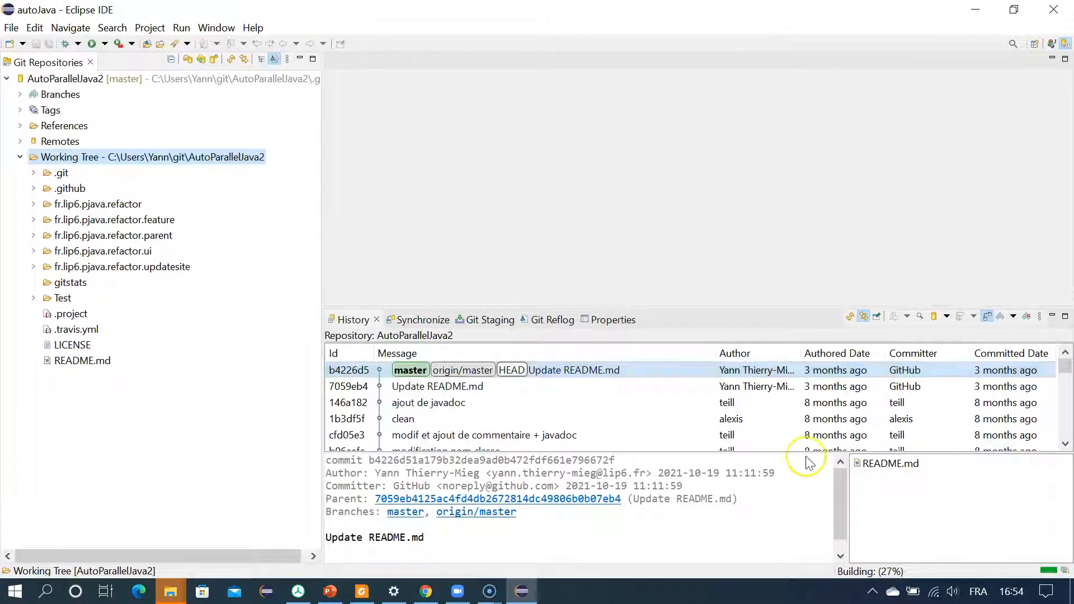
pyautogui.click(1052, 45)
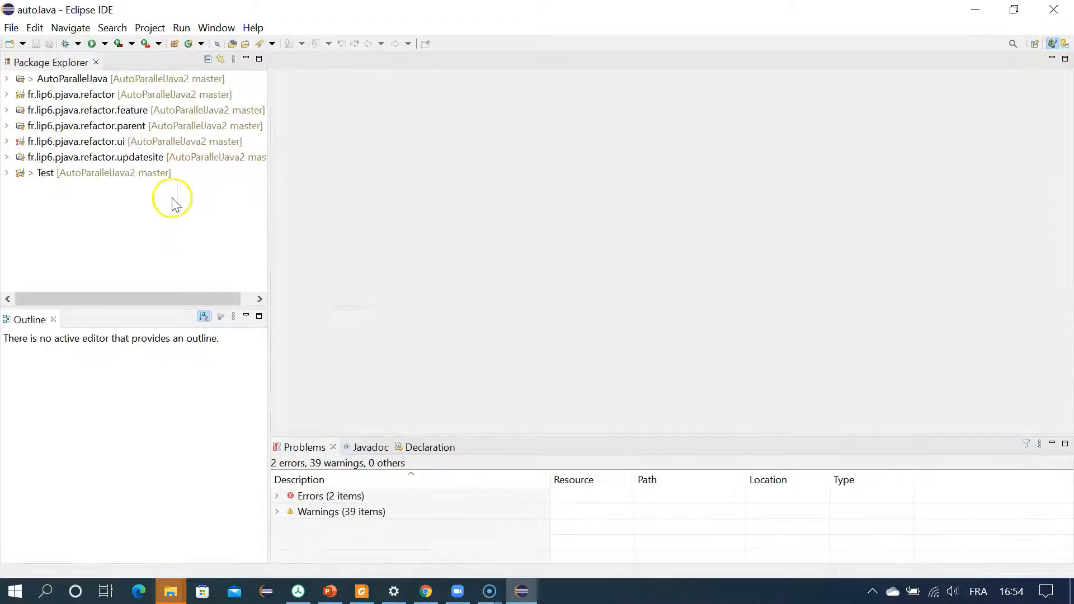
pyautogui.click(7, 141)
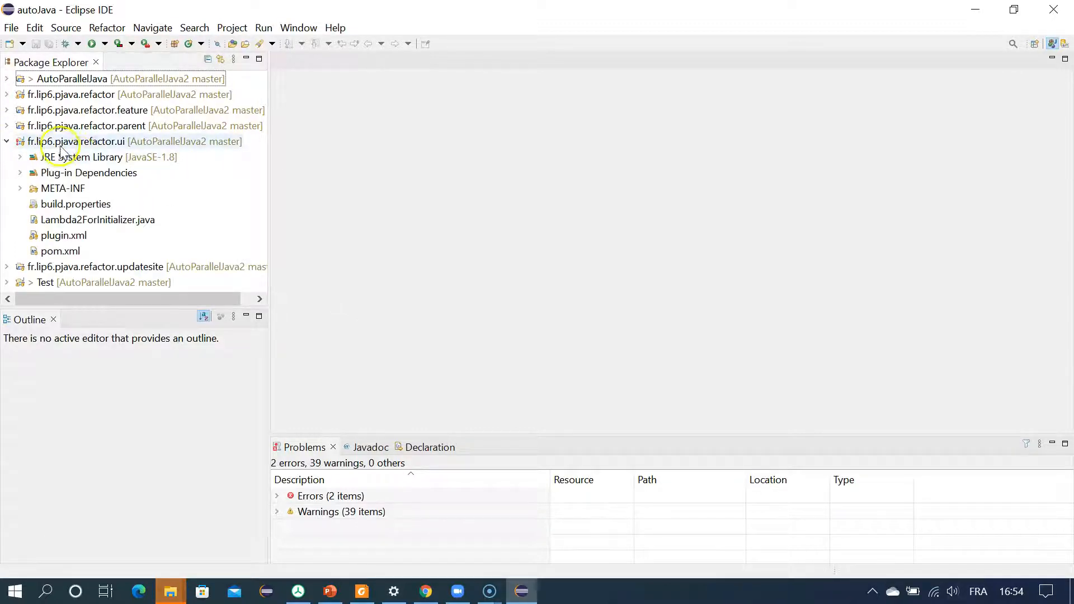
pyautogui.click(287, 503)
pyautogui.click(277, 497)
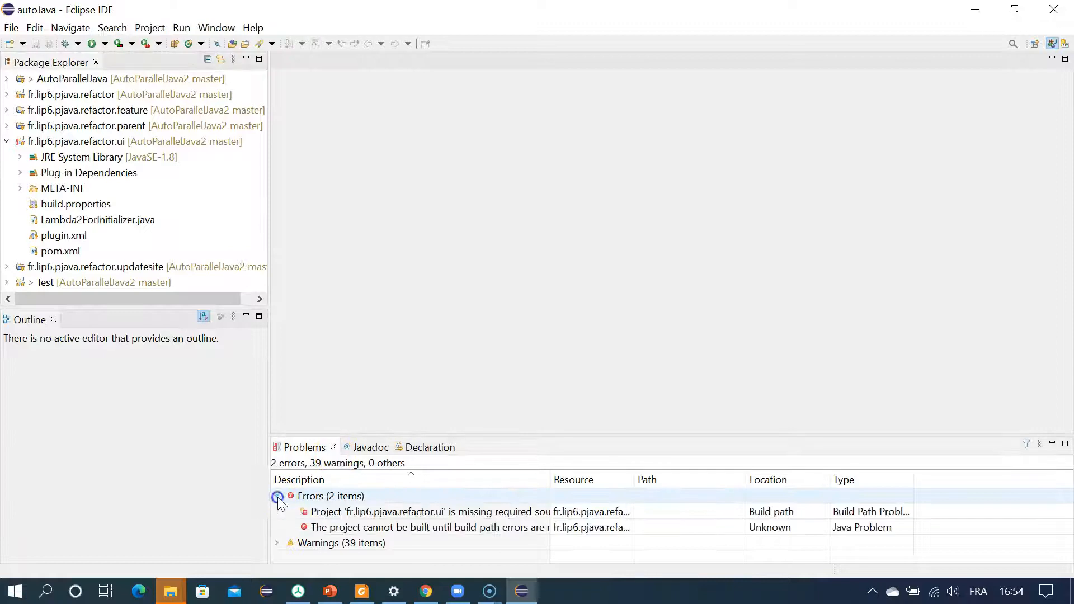
pyautogui.moveTo(552, 479); pyautogui.dragTo(656, 482)
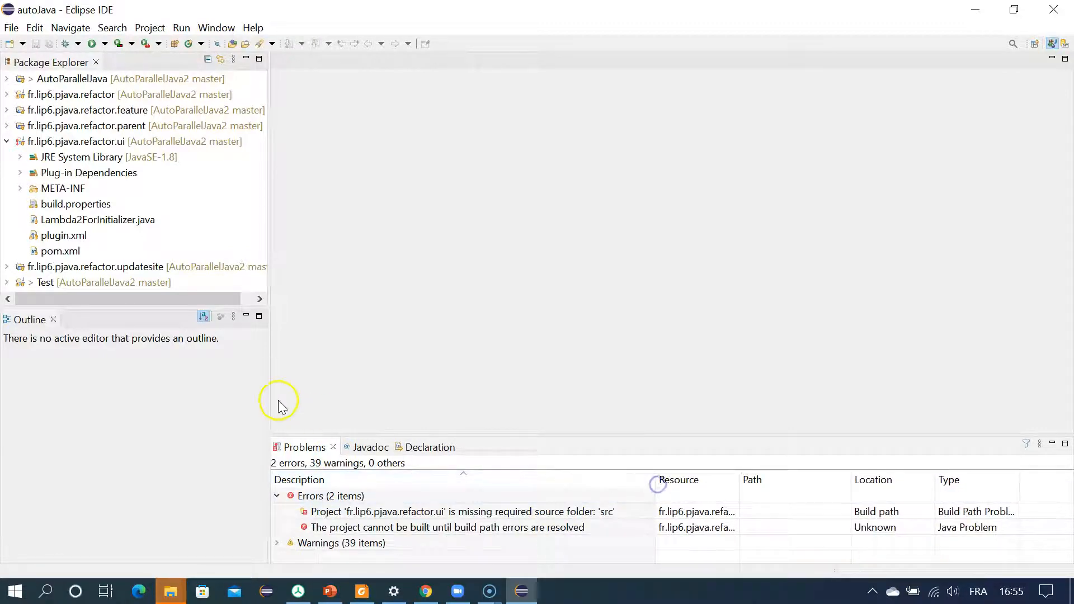
# Step: Create a folder named src in the fr.lip6.pjava.refactor.ui project
pyautogui.rightClick(63, 143)
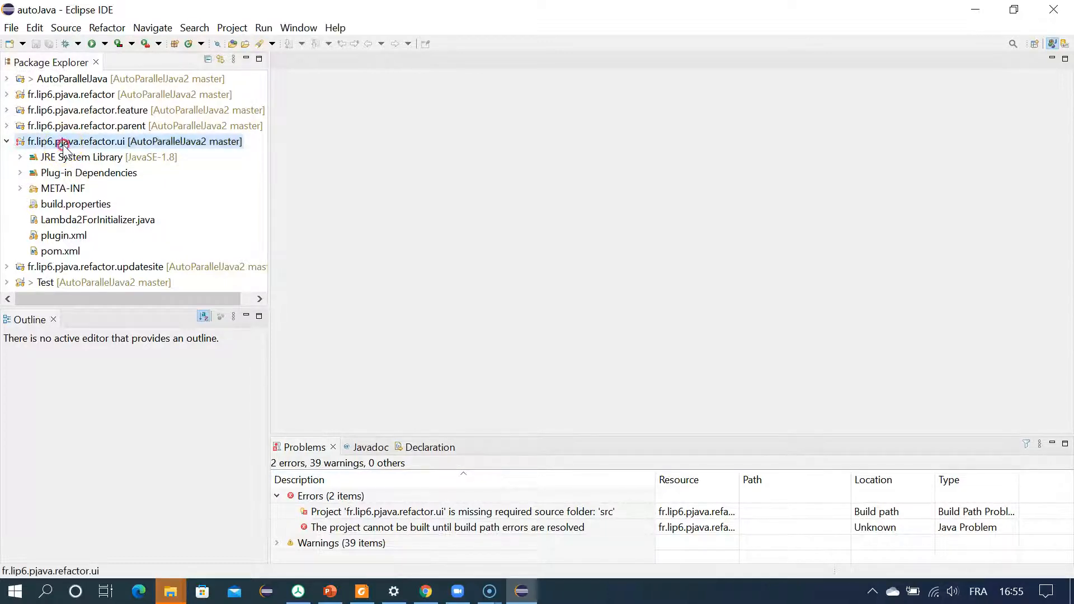
pyautogui.click(259, 82)
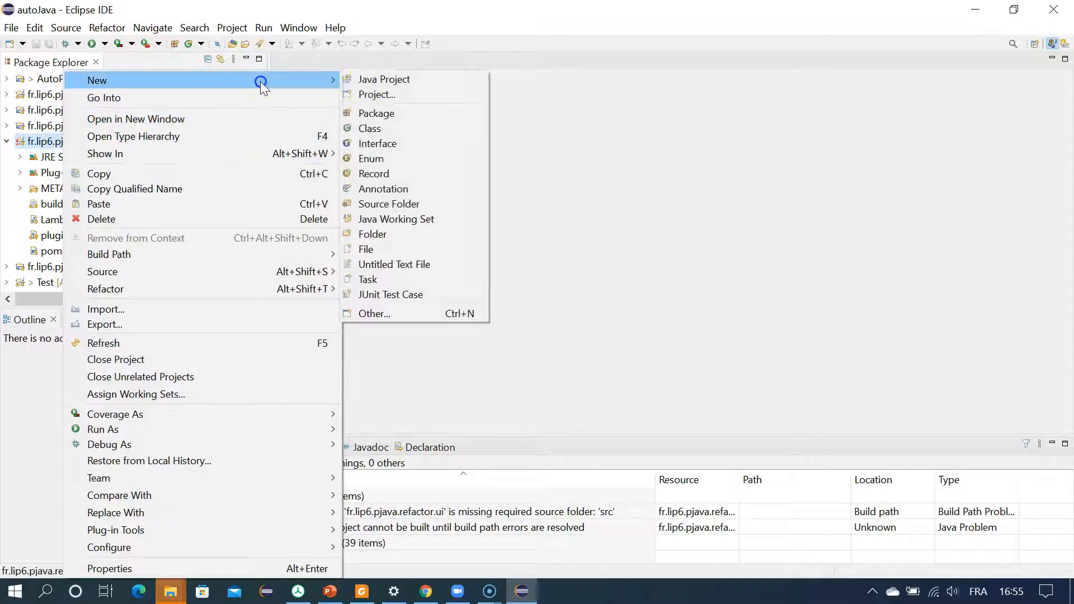
pyautogui.click(374, 235)
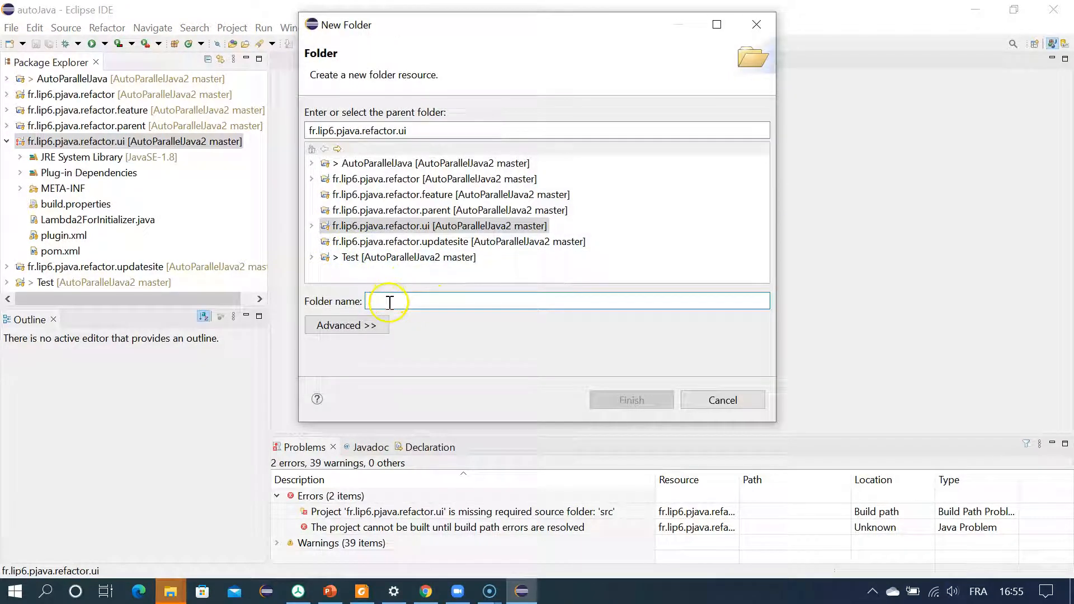
pyautogui.write('src')
pyautogui.press('Return')
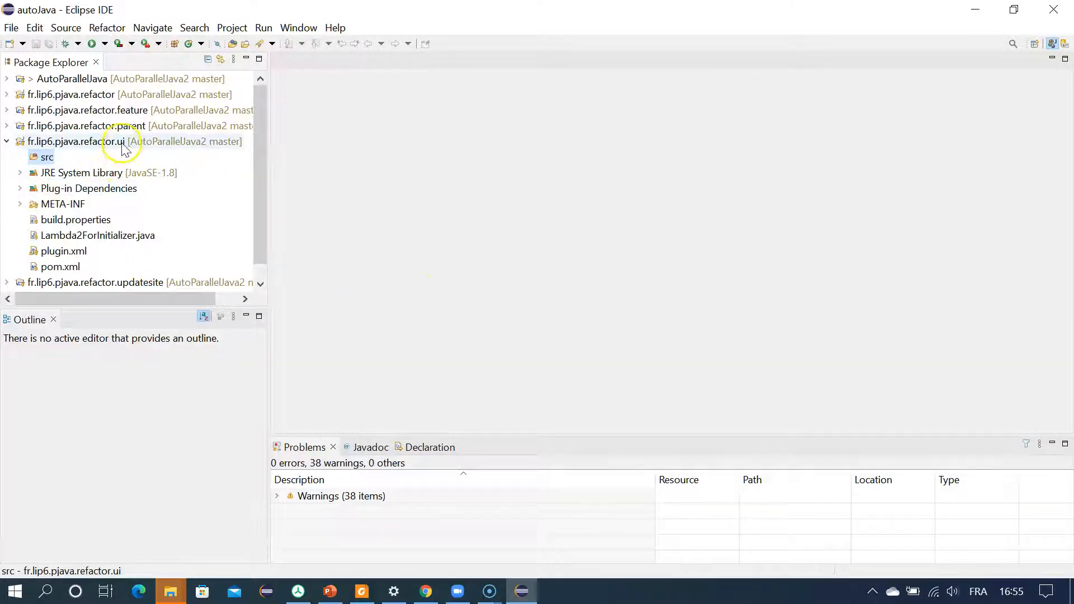
# Step: Collapse the fr.lip6.pjava.refactor.ui project and examine the packages under src in the fr.lip6.pjava.refactor project
pyautogui.click(99, 147)
pyautogui.doubleClick(112, 143)
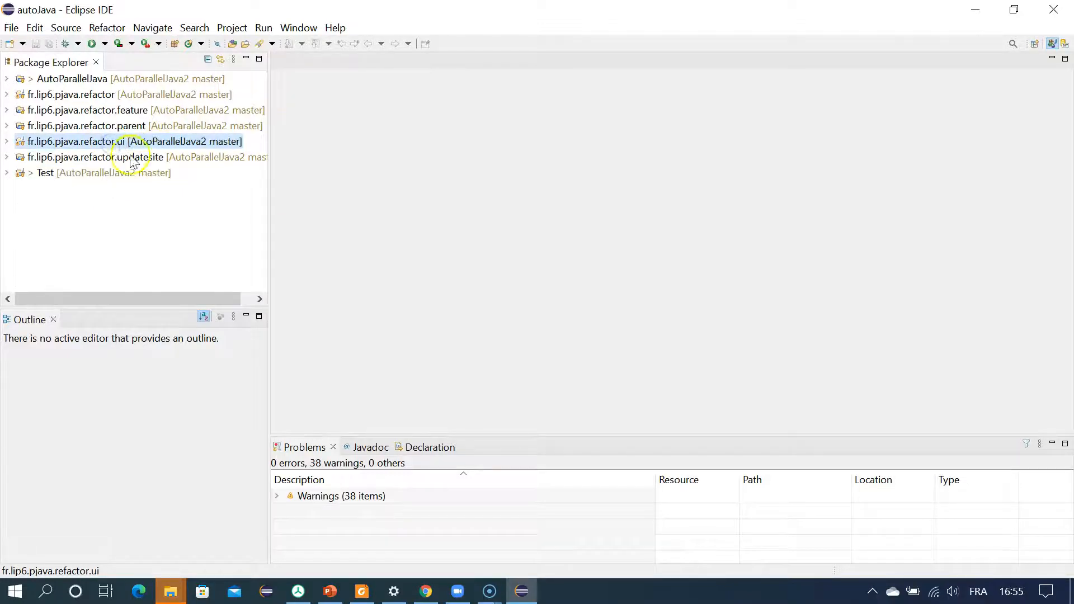
pyautogui.doubleClick(106, 96)
pyautogui.doubleClick(48, 142)
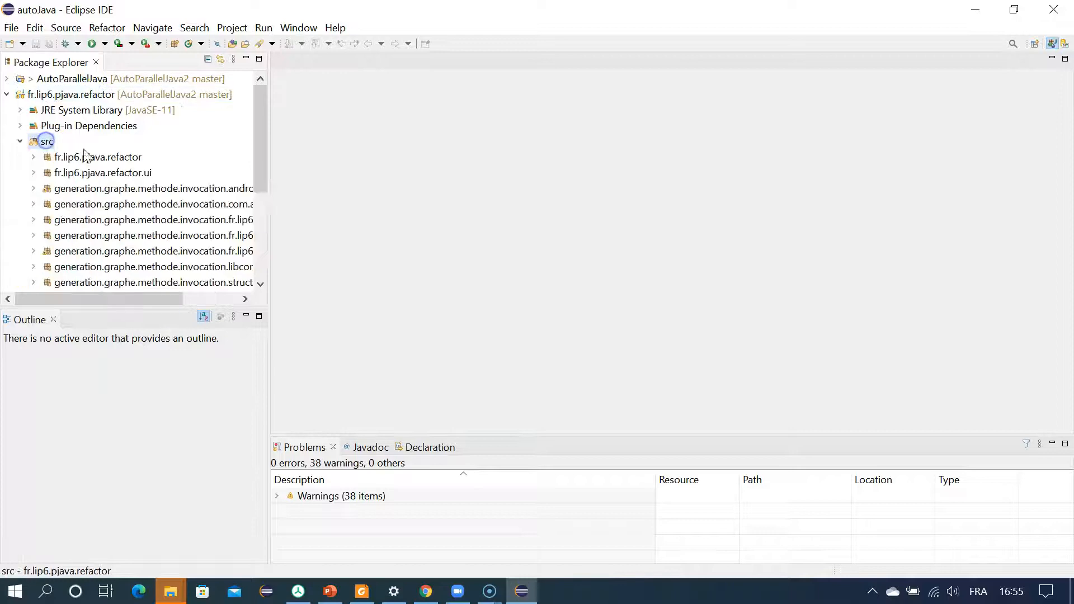
pyautogui.scroll(-3, 132, 217)
pyautogui.scroll(3, 133, 218)
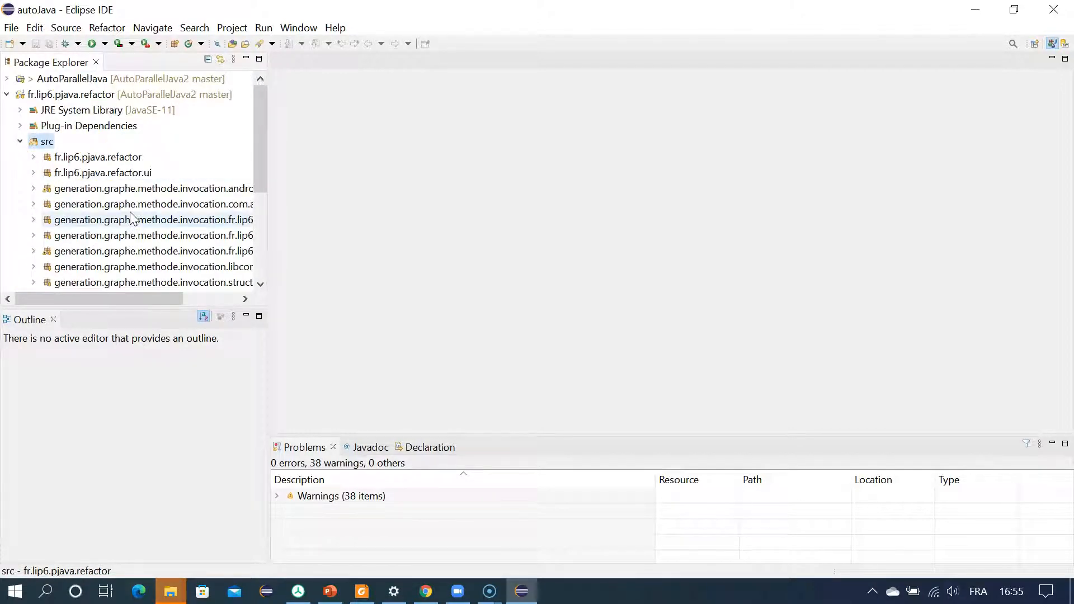
pyautogui.moveTo(270, 212); pyautogui.dragTo(400, 221)
pyautogui.scroll(-3, 187, 216)
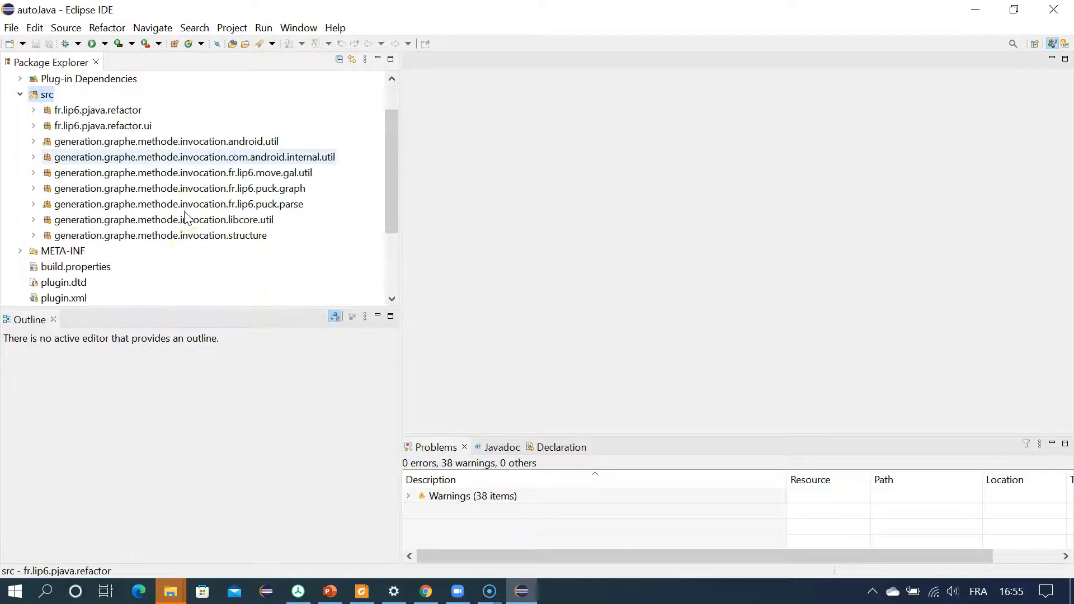
pyautogui.scroll(3, 186, 218)
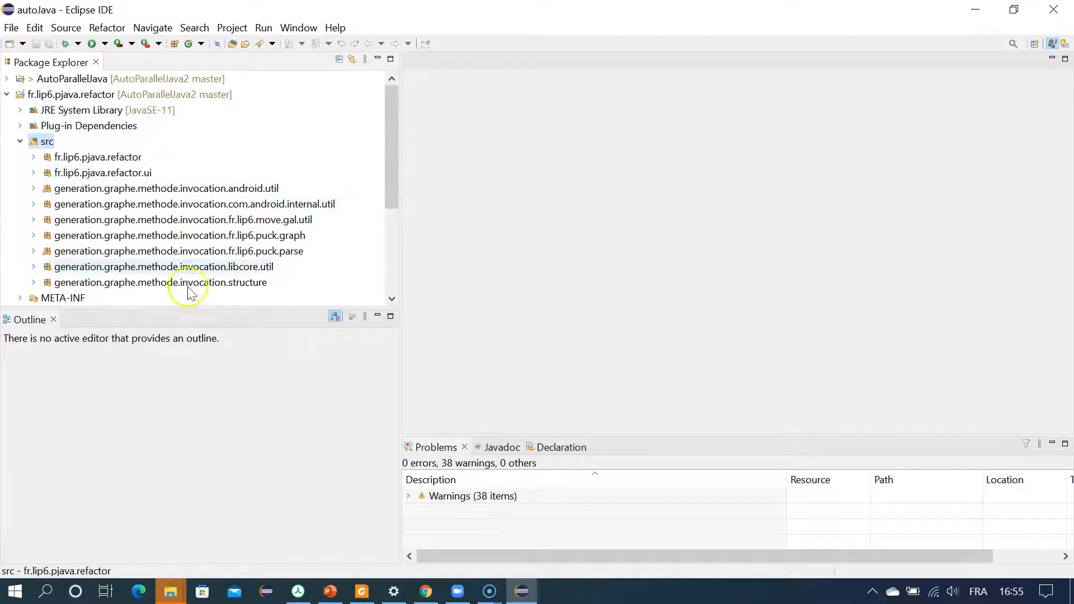
pyautogui.scroll(-3, 126, 230)
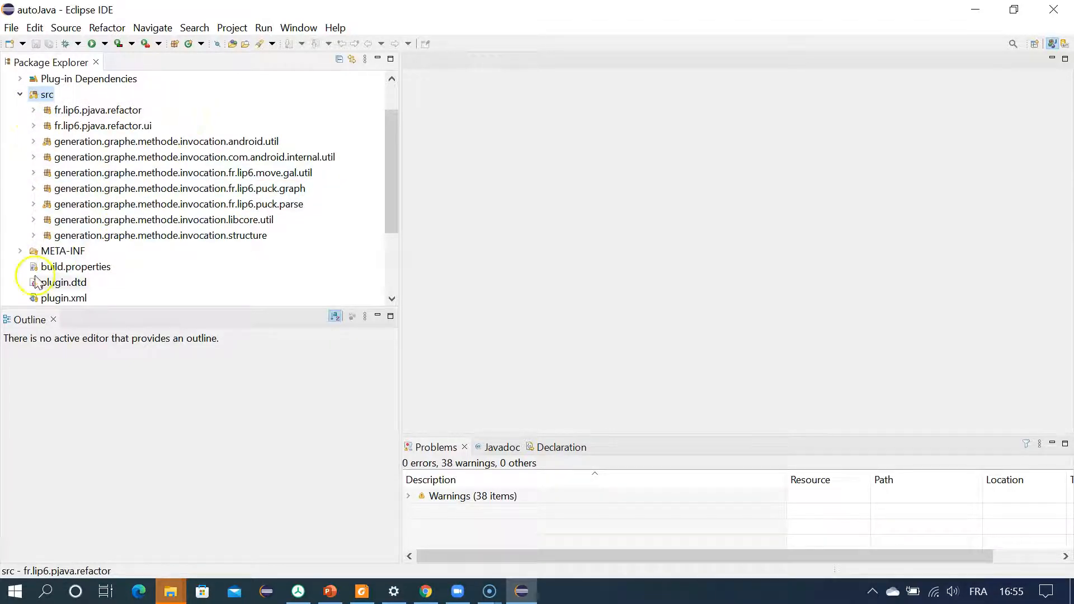
# Step: Open the MANIFEST.MF of fr.lip6.pjava.refactor and launch an Eclipse application in debug mode from its overview
pyautogui.click(20, 251)
pyautogui.click(81, 266)
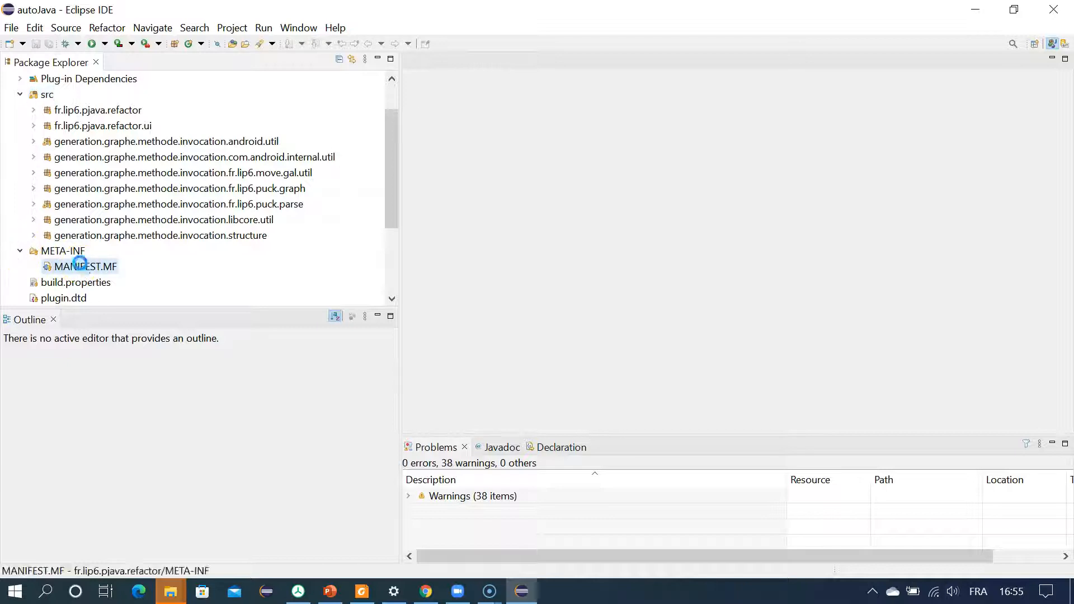
pyautogui.doubleClick(81, 266)
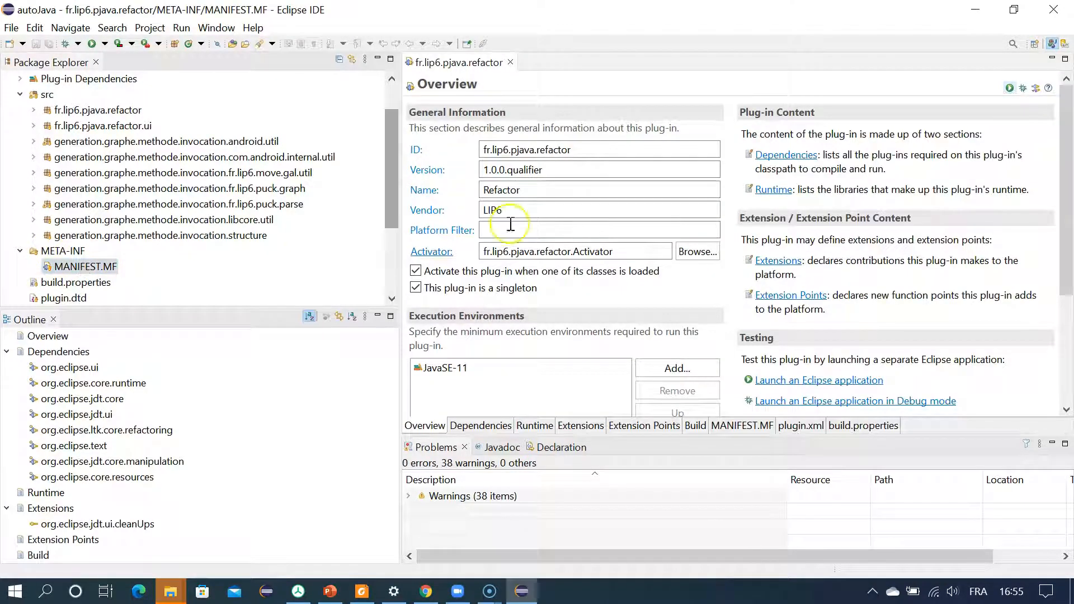
pyautogui.click(1024, 89)
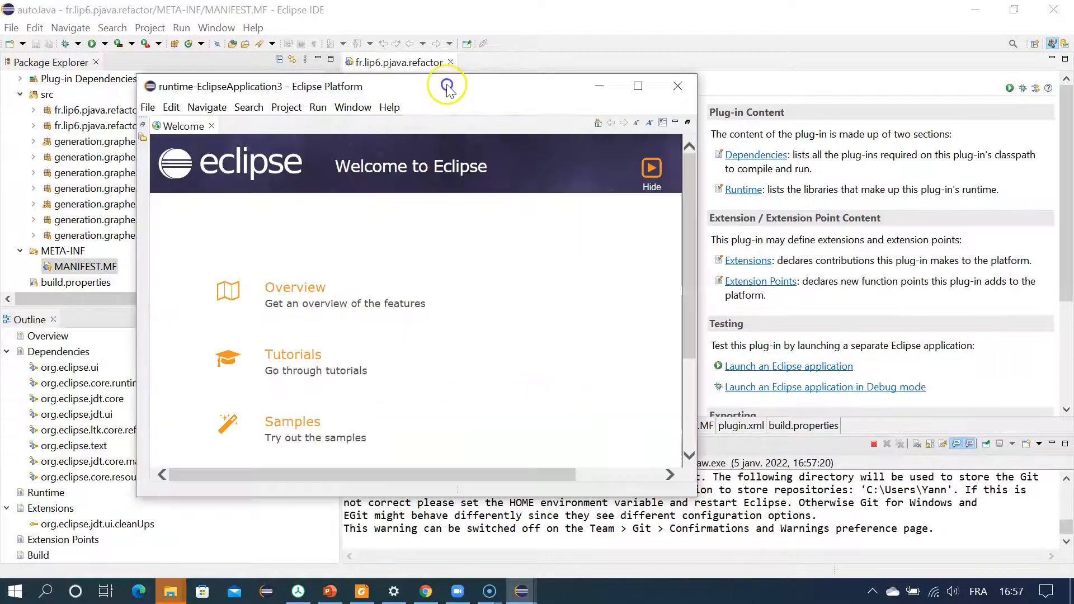
# Step: Close the Welcome page in the newly launched Eclipse instance to reveal its workspace
pyautogui.moveTo(448, 87); pyautogui.dragTo(481, 43)
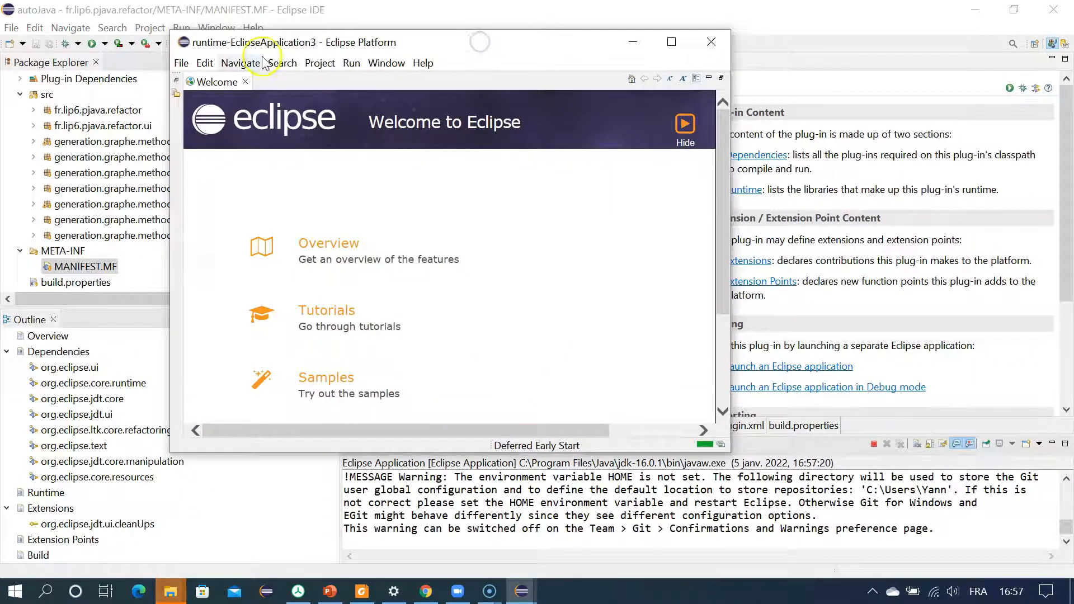
pyautogui.click(245, 83)
pyautogui.click(229, 239)
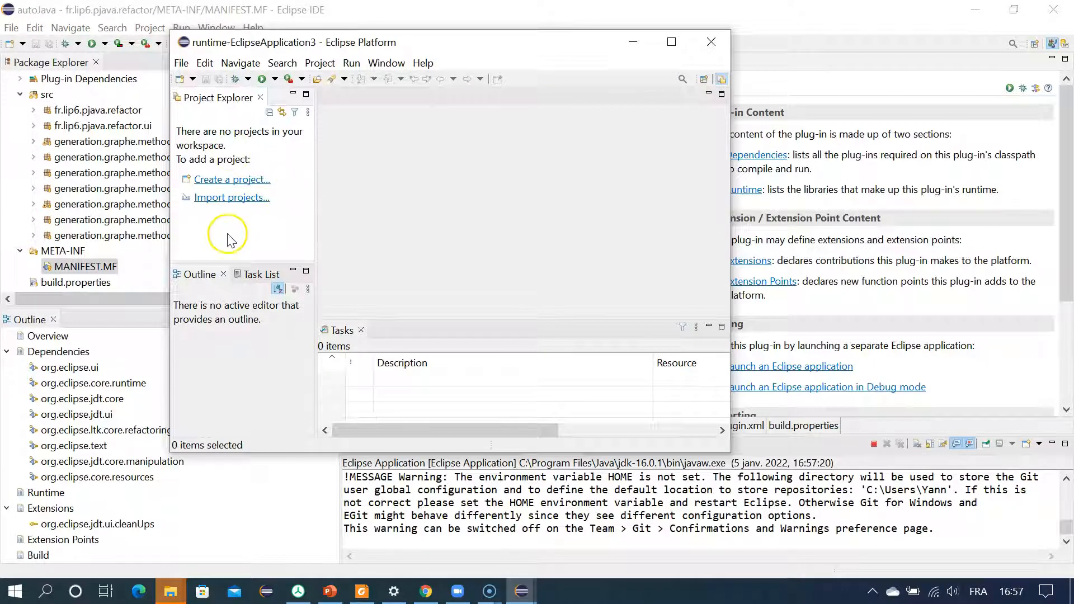
# Step: Start importing into the runtime workspace with the Existing Projects into Workspace wizard
pyautogui.click(232, 200)
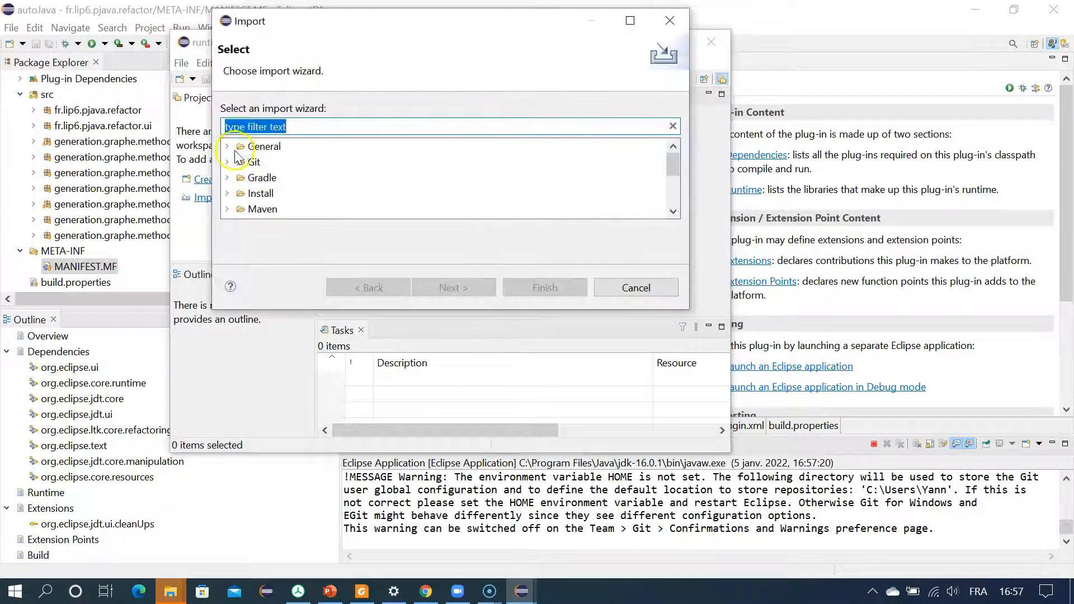
pyautogui.doubleClick(239, 146)
pyautogui.click(280, 178)
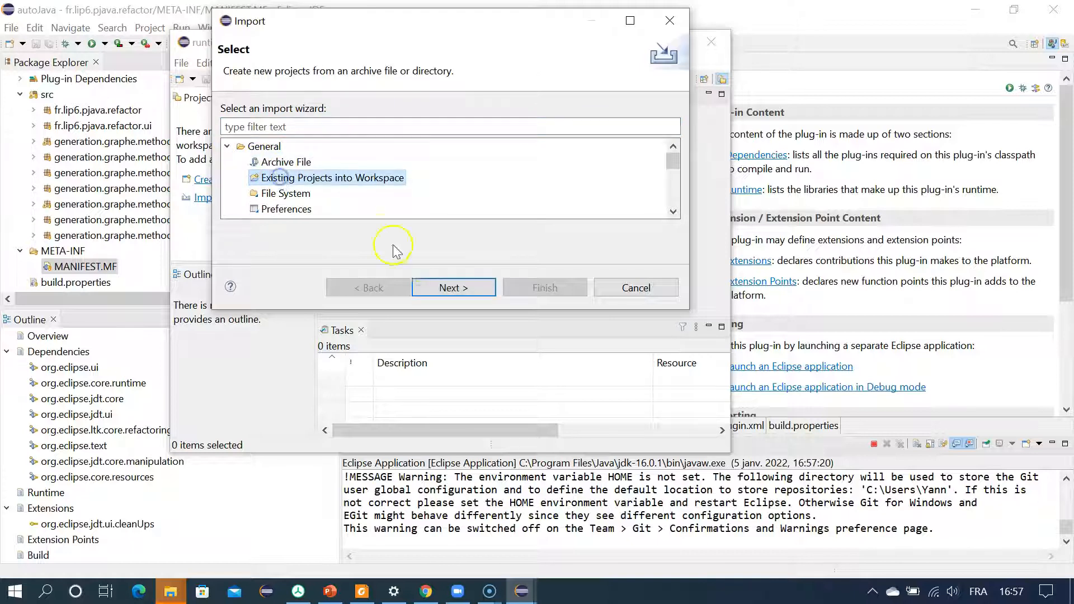
pyautogui.click(453, 287)
# Step: Import the existing Test project from the git\AutoParallelJava2\Test folder in the user's home directory into the runtime workspace
pyautogui.click(631, 109)
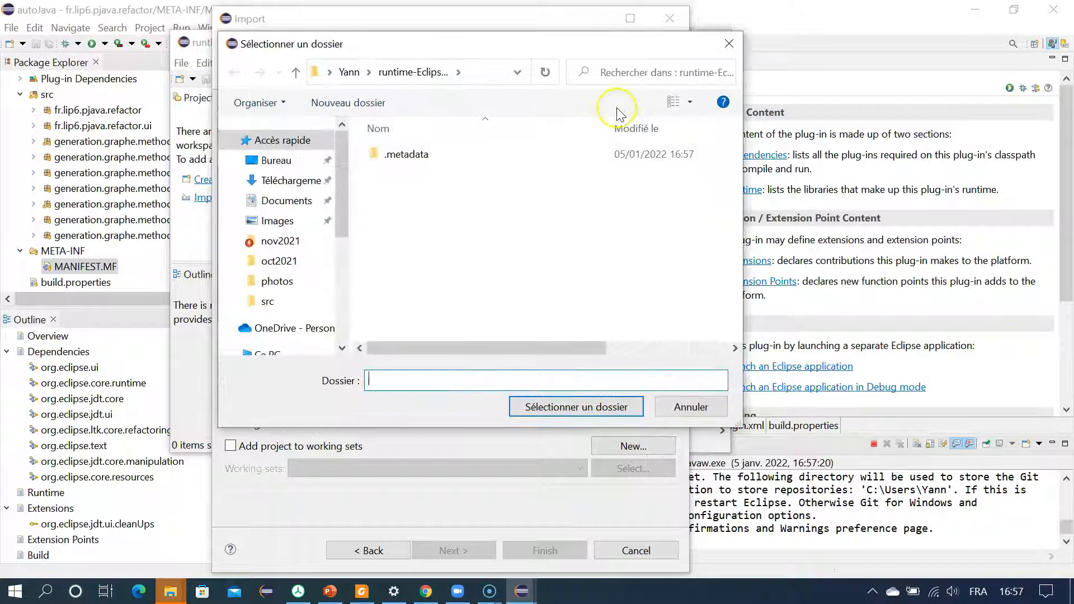
pyautogui.moveTo(339, 200); pyautogui.dragTo(343, 291)
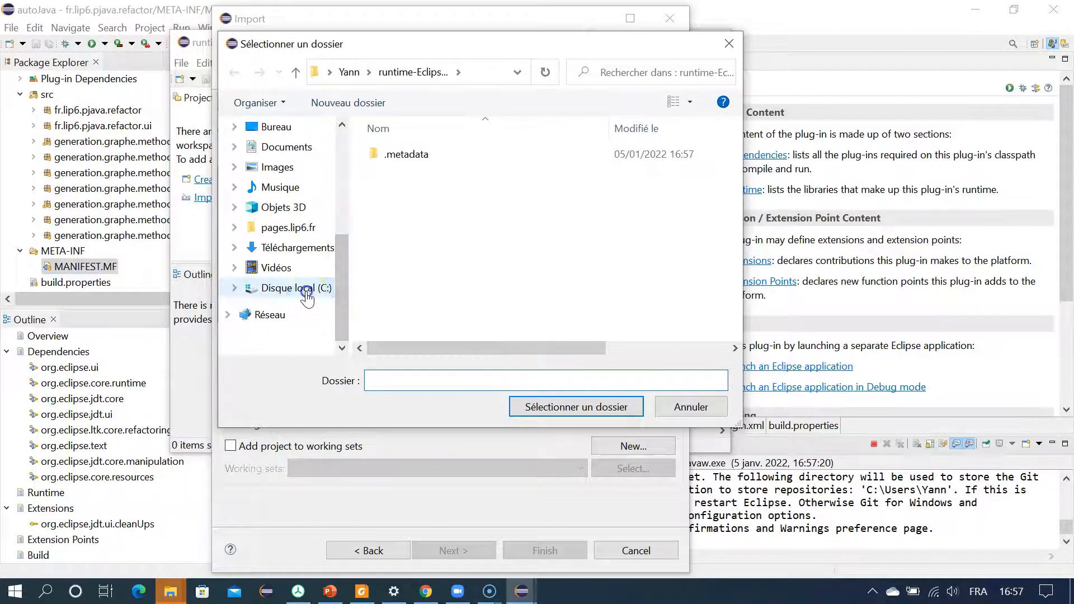
pyautogui.click(303, 289)
pyautogui.scroll(-3, 458, 232)
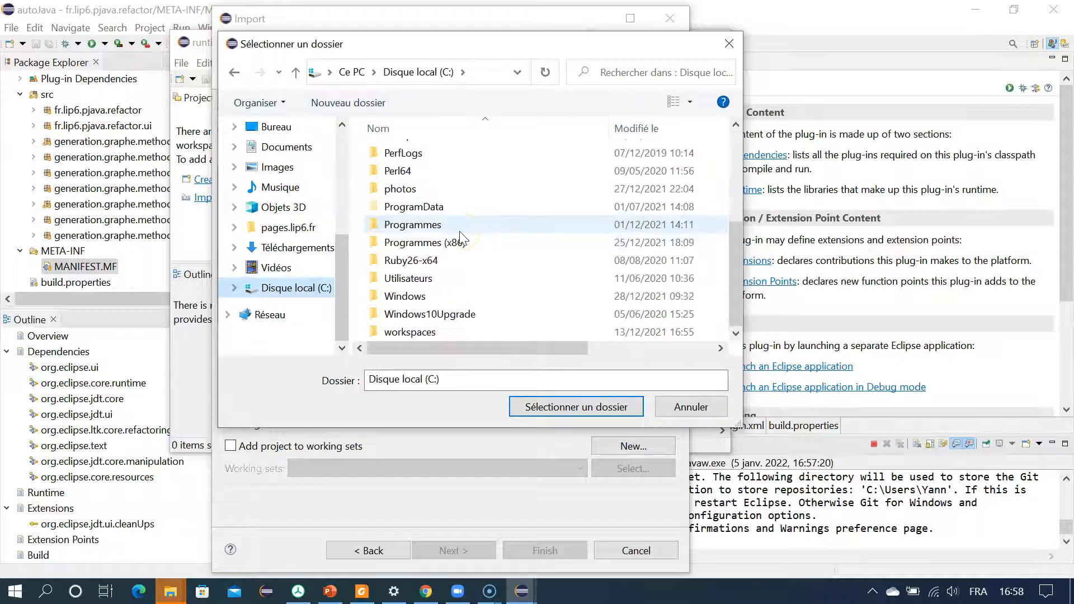
pyautogui.doubleClick(423, 278)
pyautogui.click(411, 190)
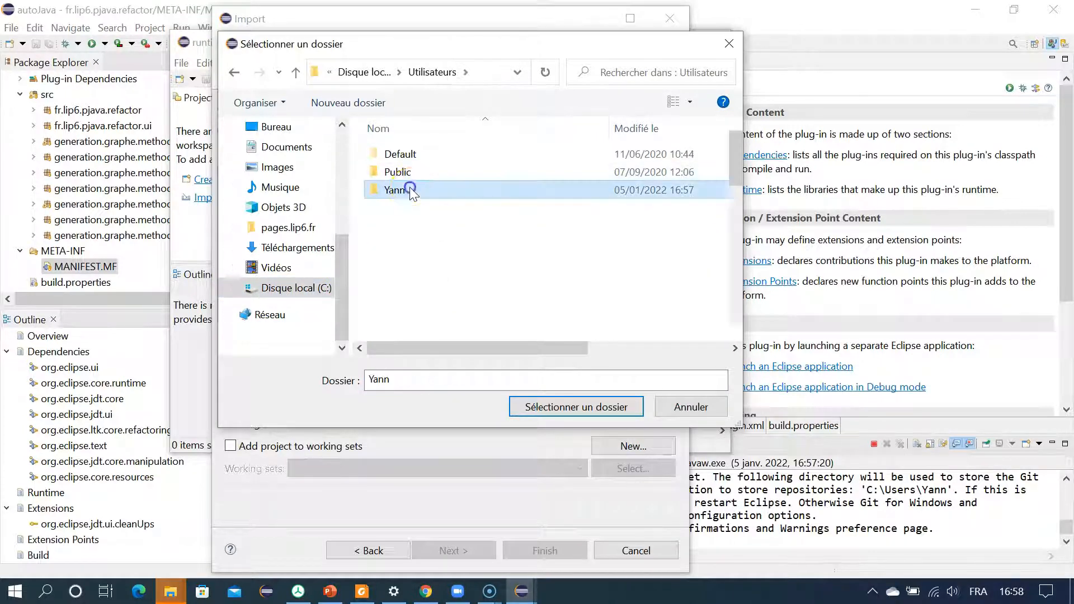
pyautogui.doubleClick(411, 191)
pyautogui.doubleClick(409, 190)
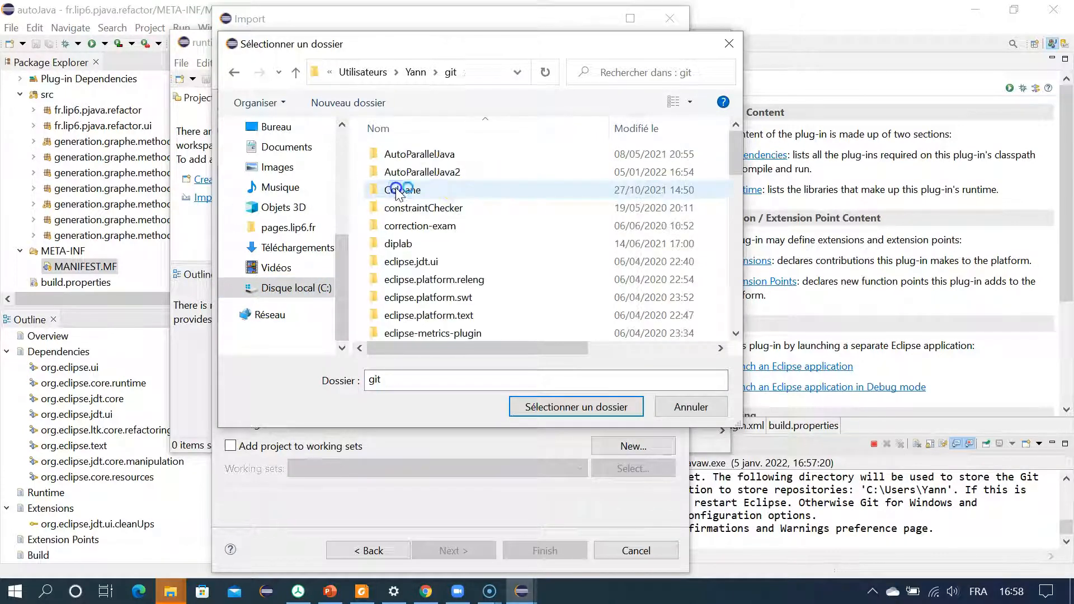
pyautogui.doubleClick(456, 172)
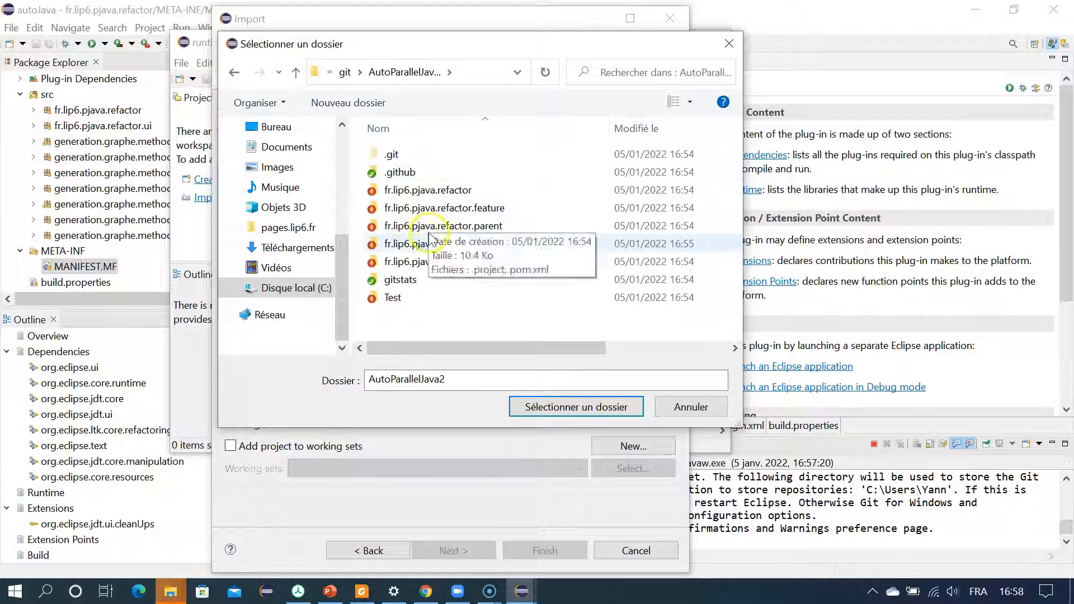
pyautogui.doubleClick(408, 298)
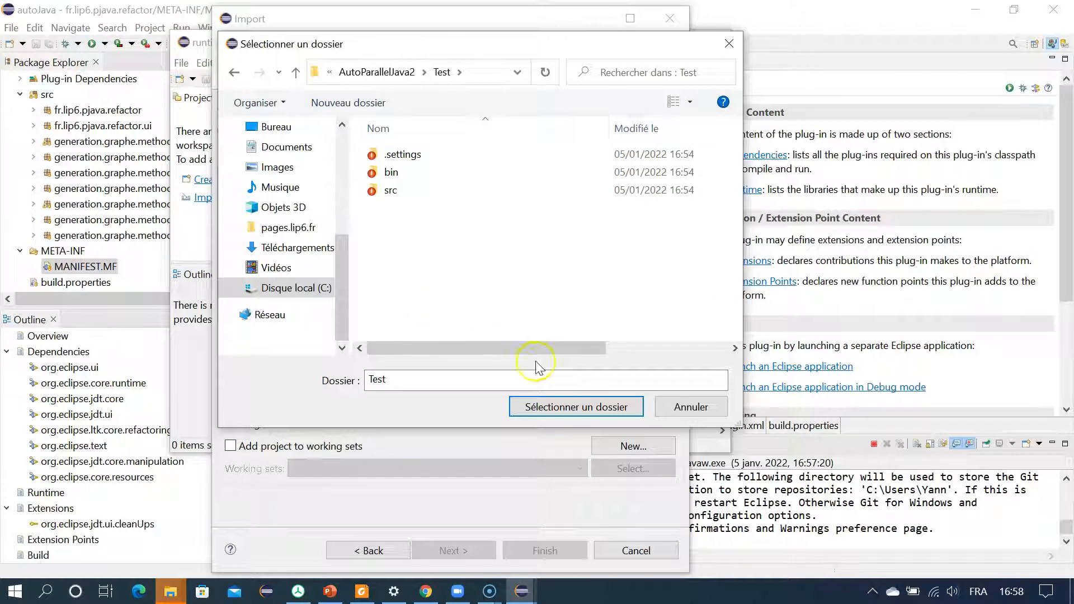
pyautogui.click(553, 406)
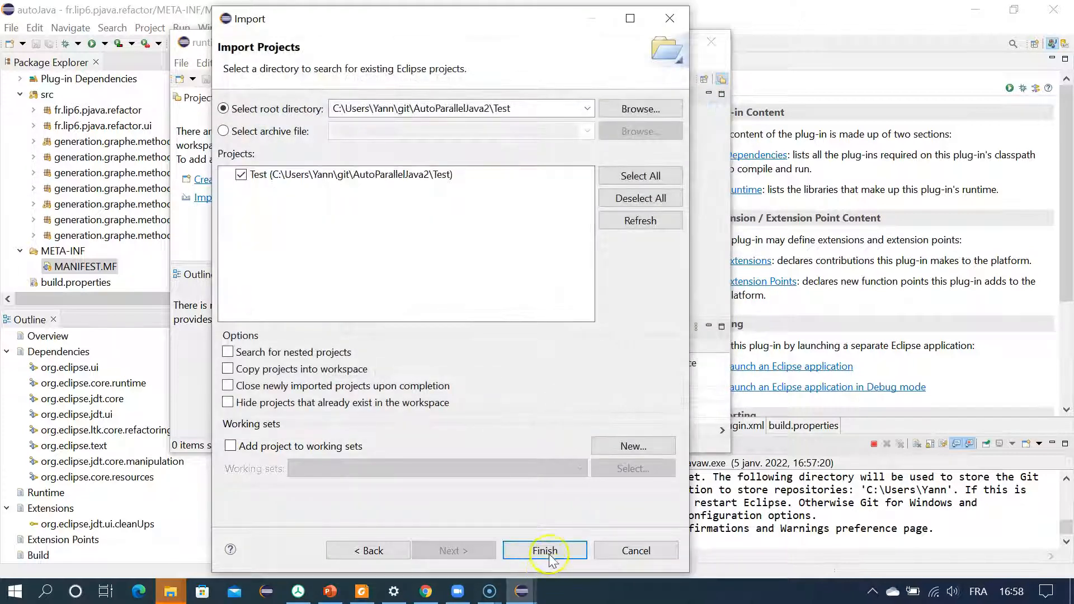
pyautogui.click(545, 550)
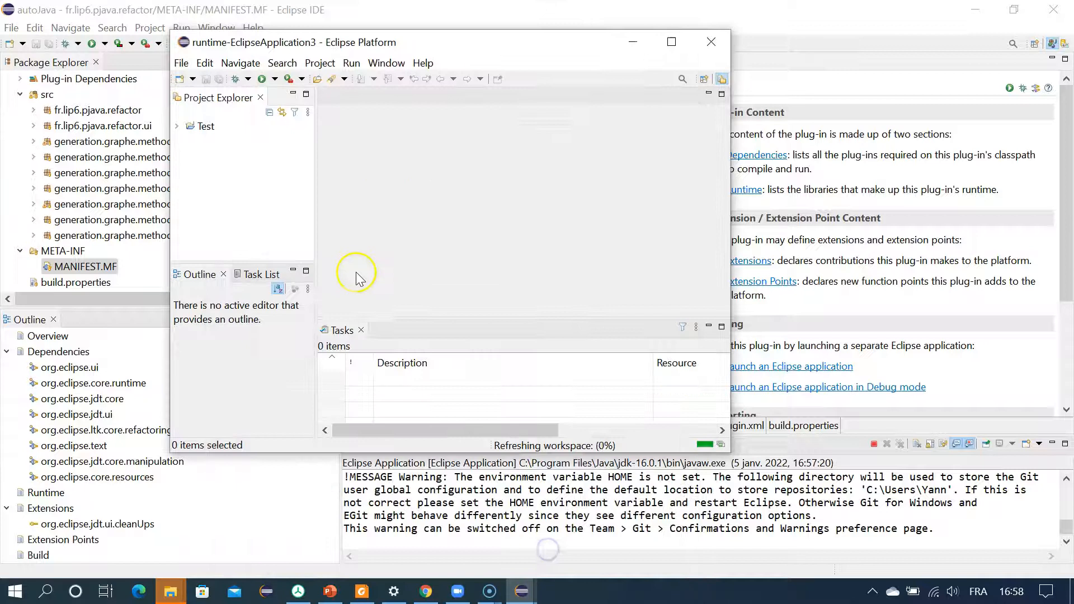
# Step: Open Main.java from the TestProjet.main package of the Test project and enlarge the runtime Eclipse window to read its code
pyautogui.click(182, 126)
pyautogui.click(190, 158)
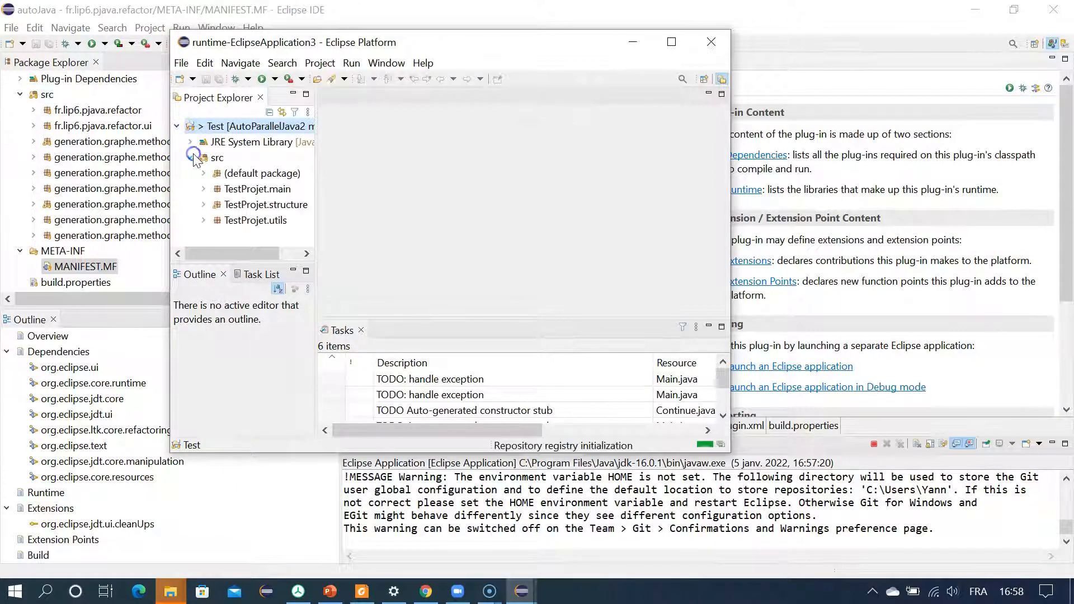
pyautogui.click(204, 189)
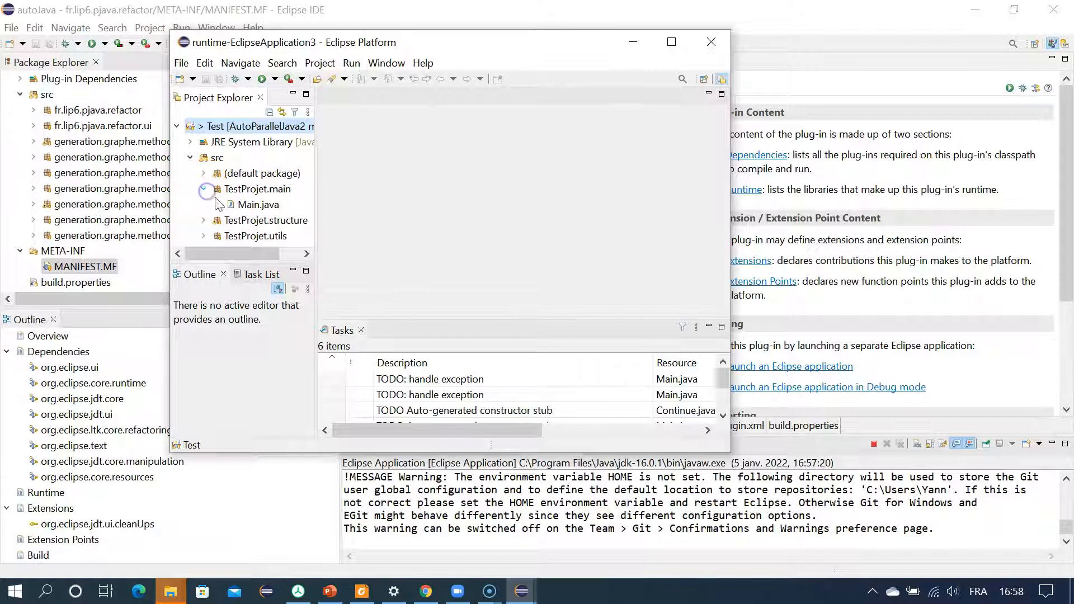
pyautogui.doubleClick(250, 204)
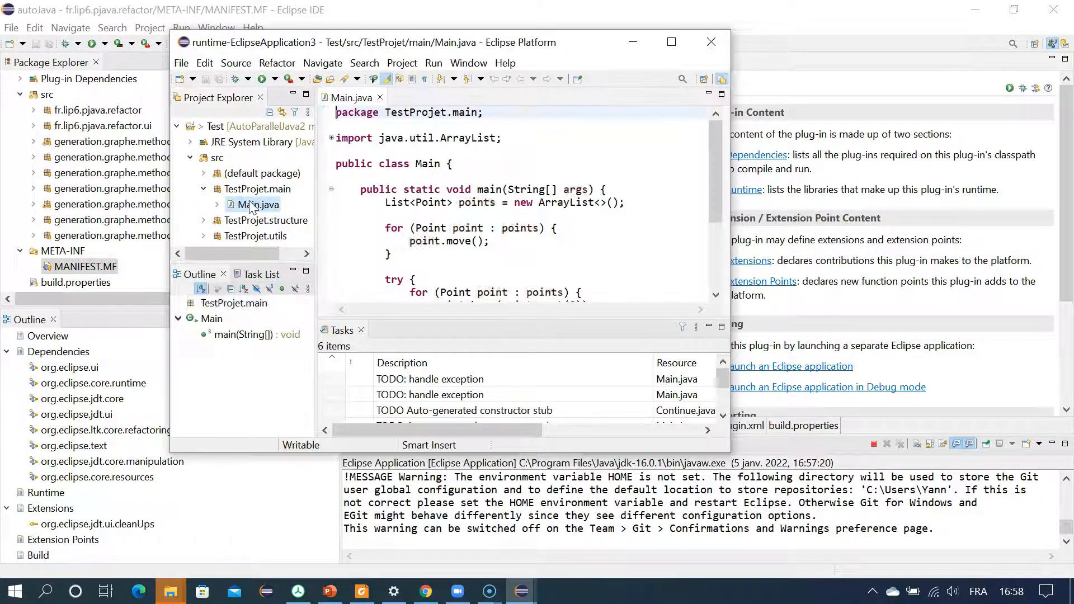
pyautogui.click(557, 194)
pyautogui.scroll(-3, 557, 194)
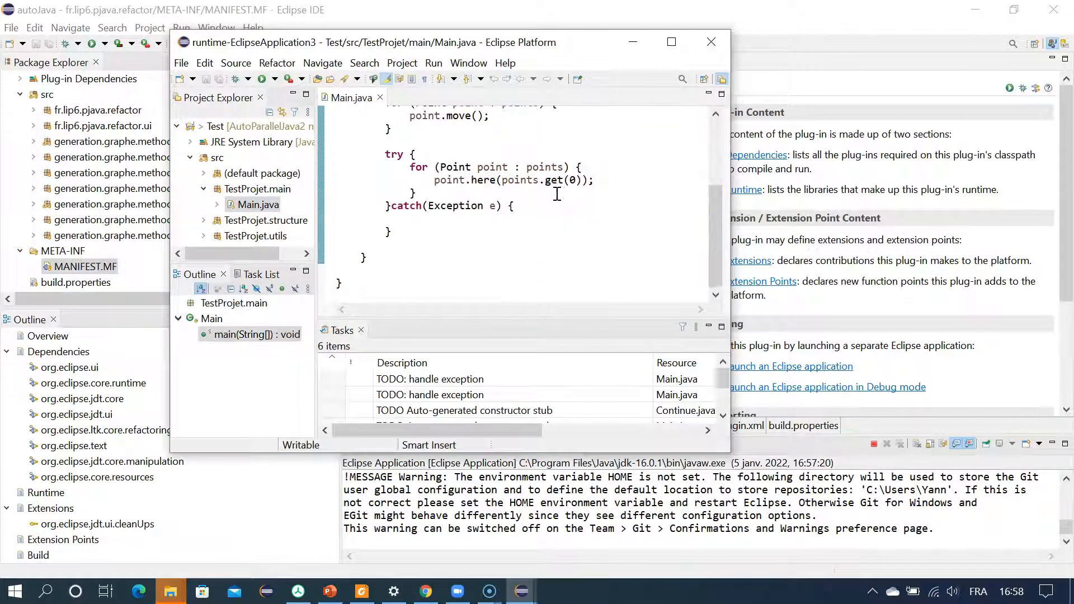
pyautogui.moveTo(734, 453); pyautogui.dragTo(1033, 574)
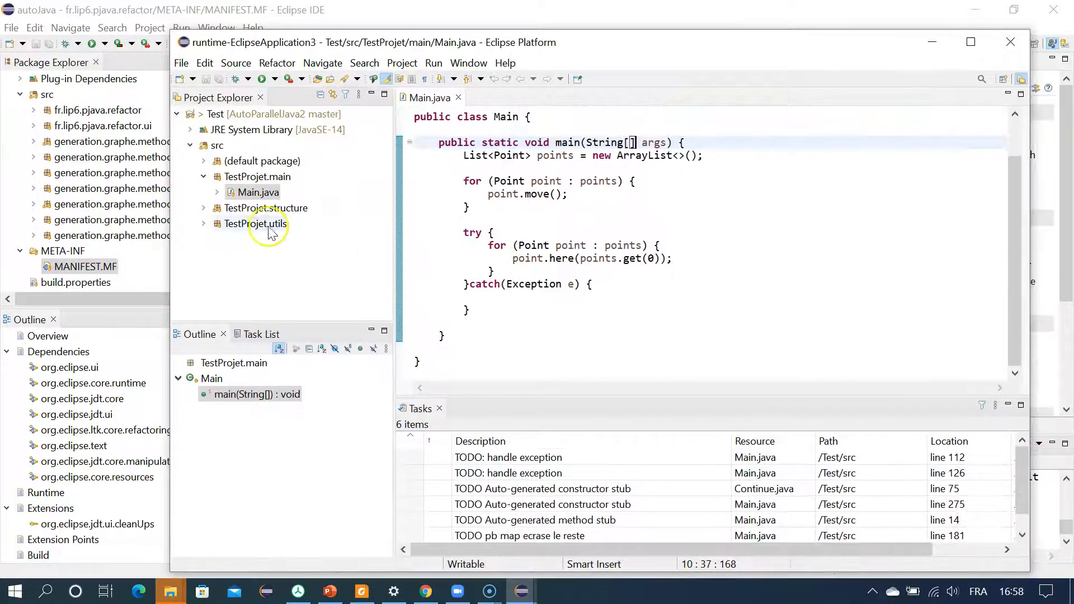
# Step: Preview the Clean Up changes for TestProjet.main's Main.java with the Eclipse [built-in] profile, and close the wizard without applying them
pyautogui.click(250, 194)
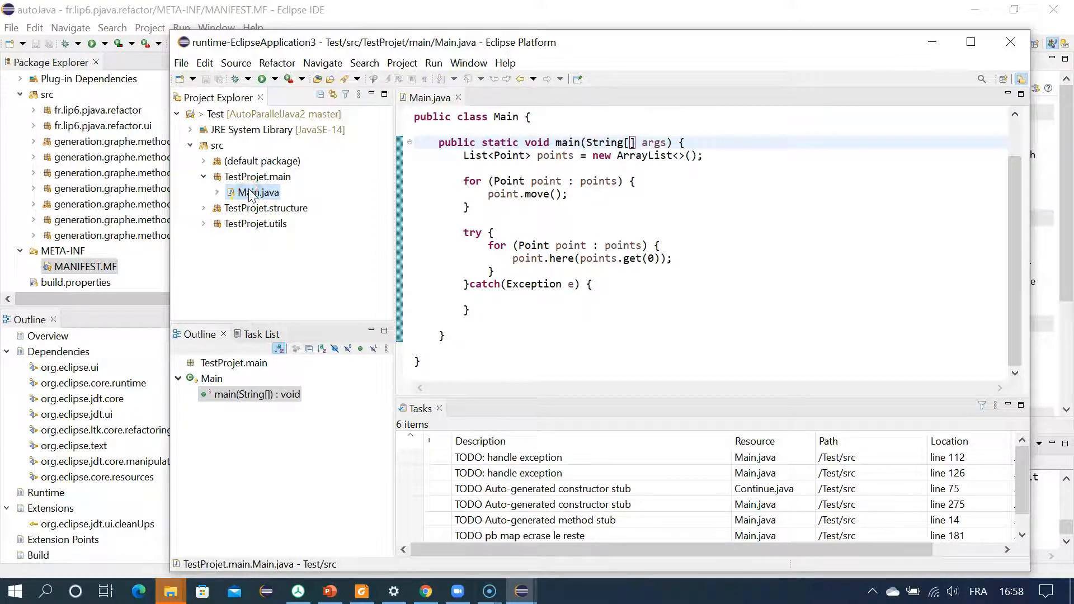
pyautogui.rightClick(250, 193)
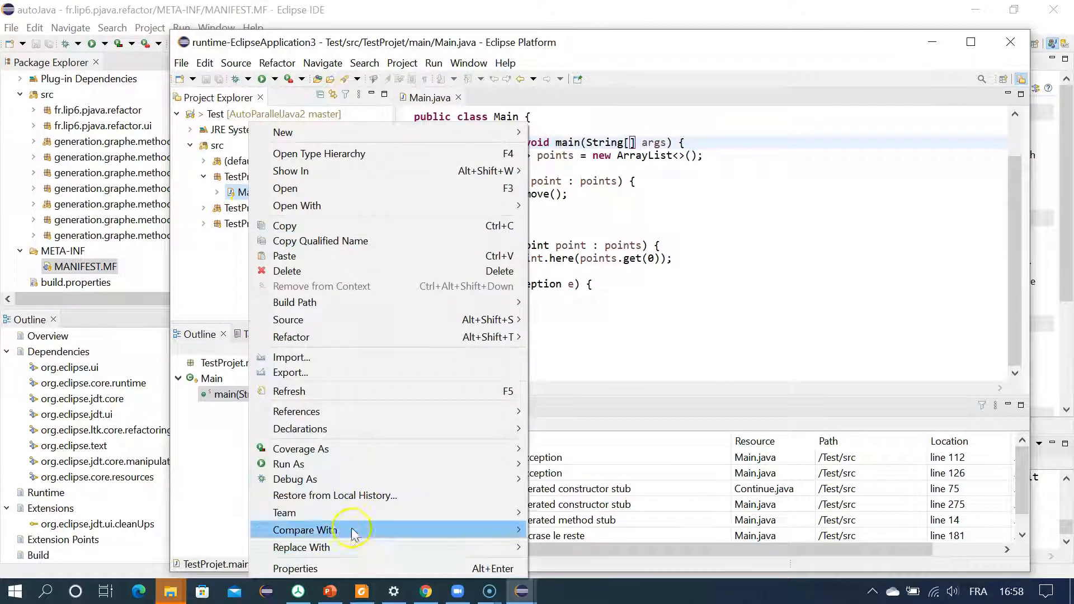
pyautogui.moveTo(412, 319)
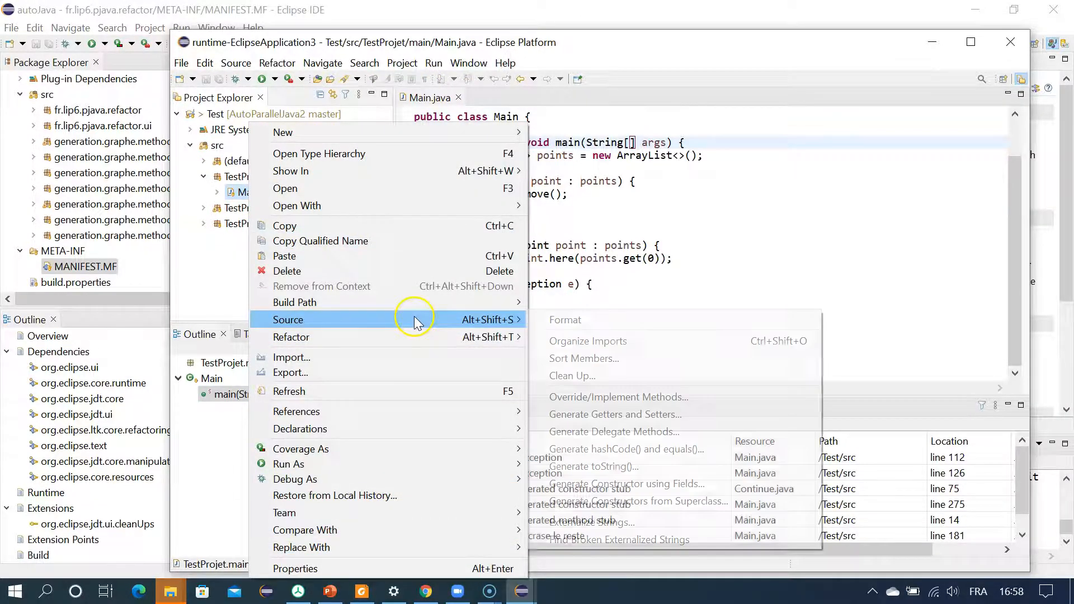
pyautogui.click(571, 376)
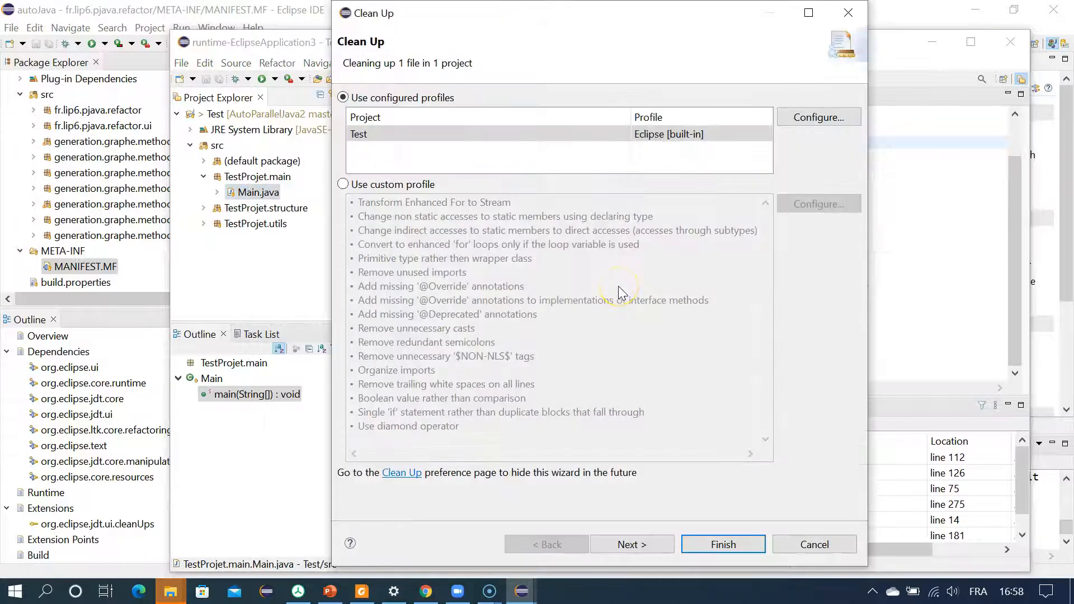
pyautogui.click(632, 545)
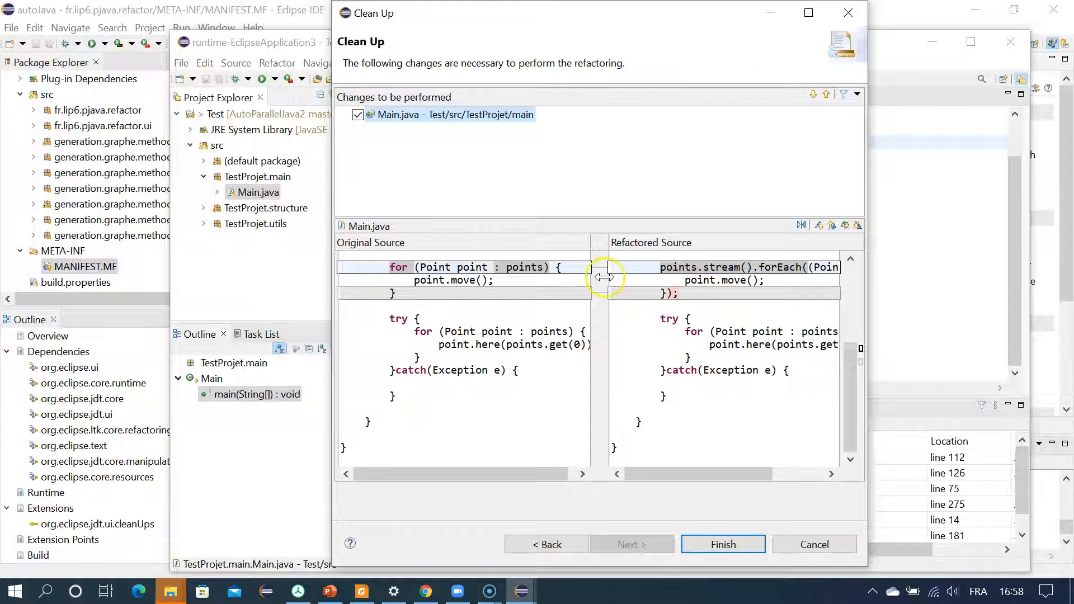
pyautogui.moveTo(663, 474); pyautogui.dragTo(595, 473)
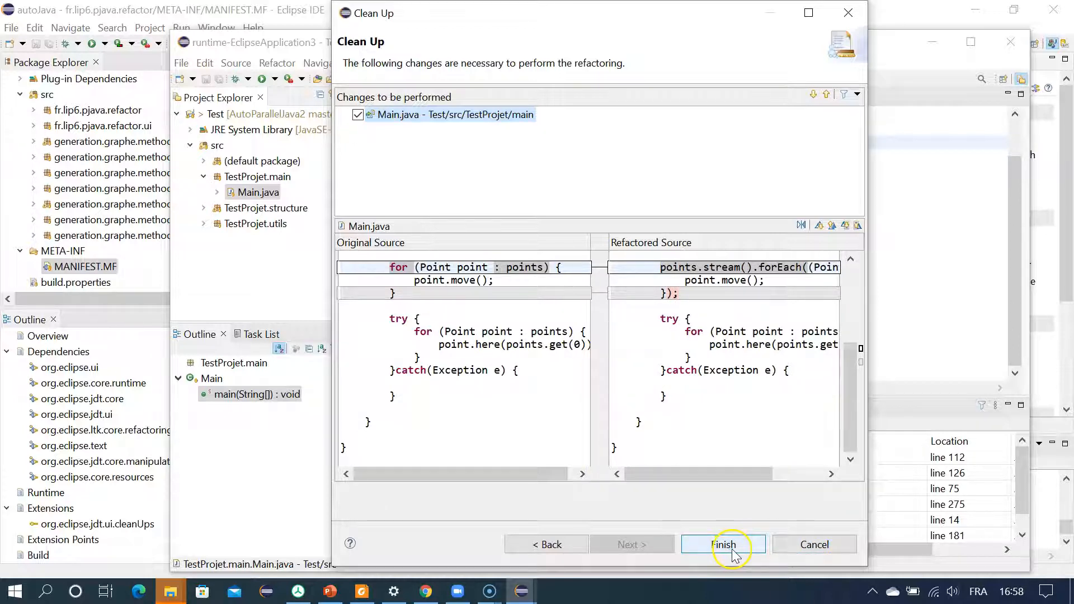
pyautogui.click(812, 545)
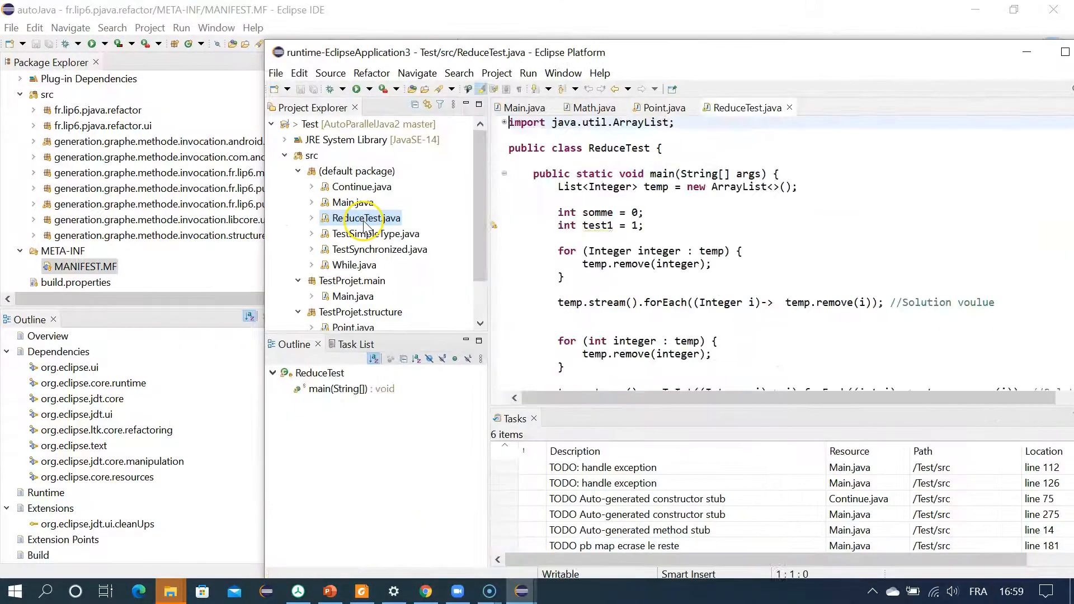
# Step: Preview the Clean Up changes for ReduceTest.java with the Eclipse [built-in] profile and compare the original loops with the refactored streams
pyautogui.click(685, 224)
pyautogui.click(352, 221)
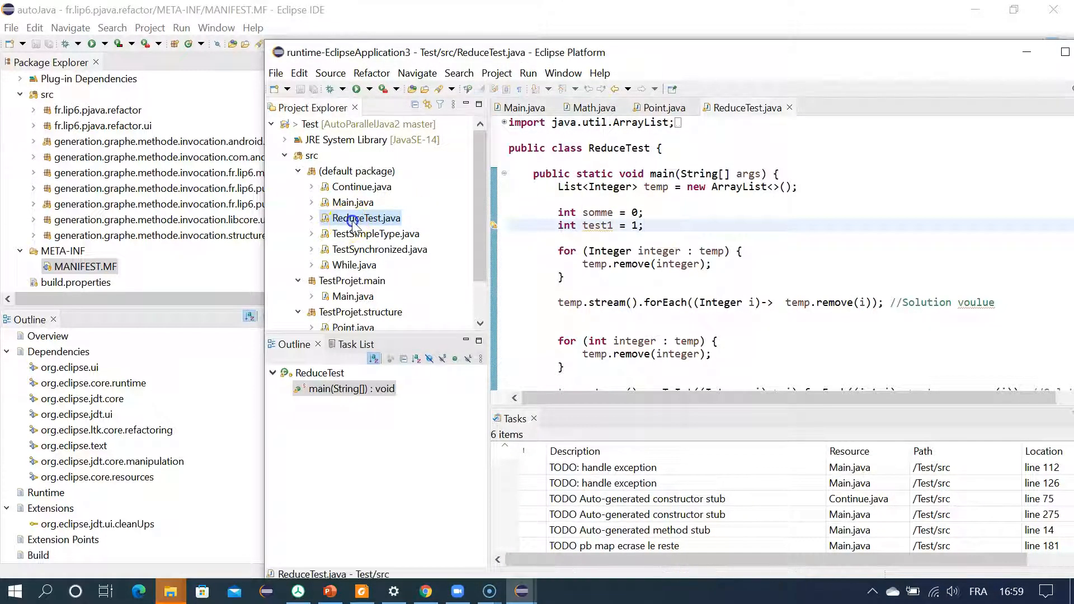
pyautogui.rightClick(352, 222)
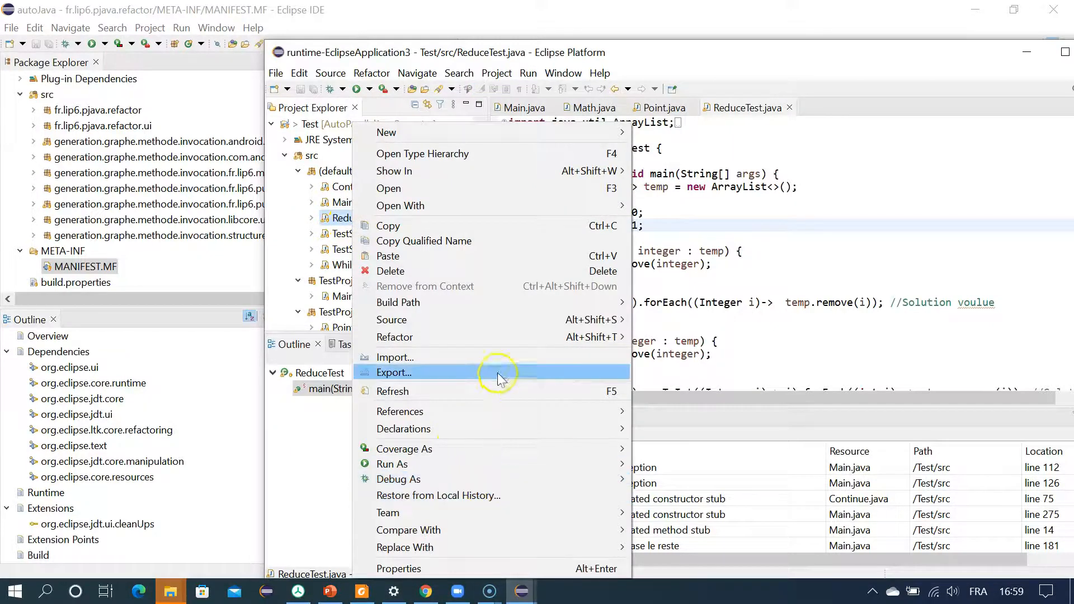
pyautogui.moveTo(515, 319)
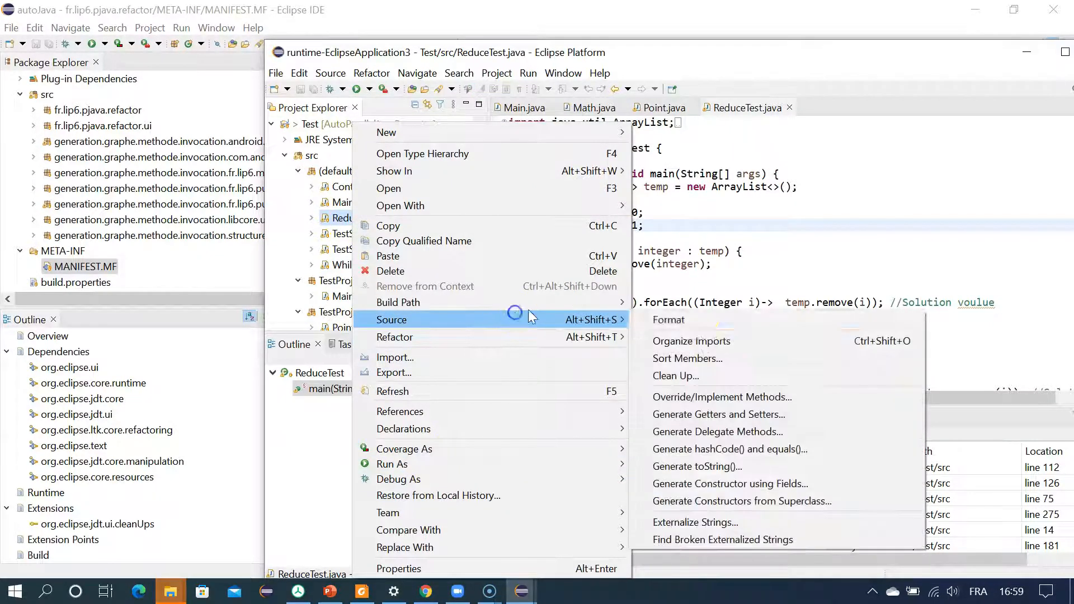
pyautogui.click(694, 376)
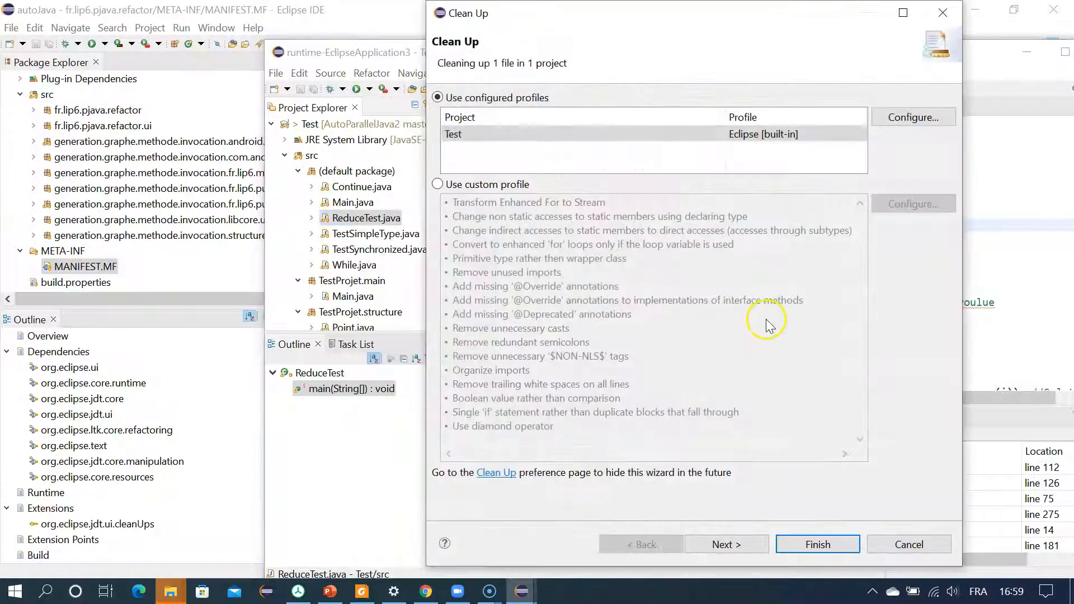
pyautogui.click(725, 544)
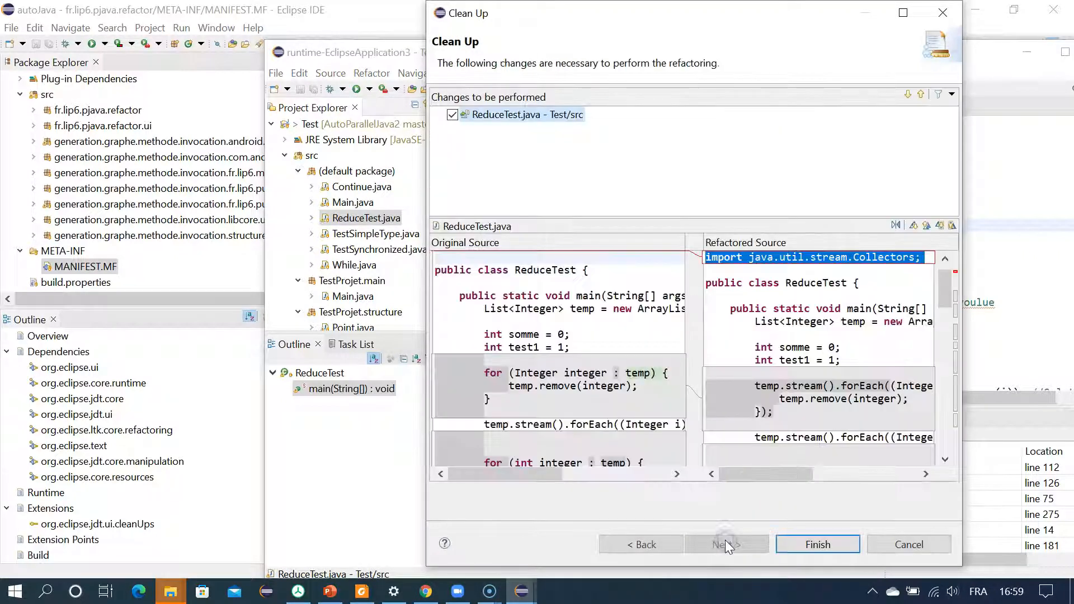
pyautogui.scroll(-8, 808, 332)
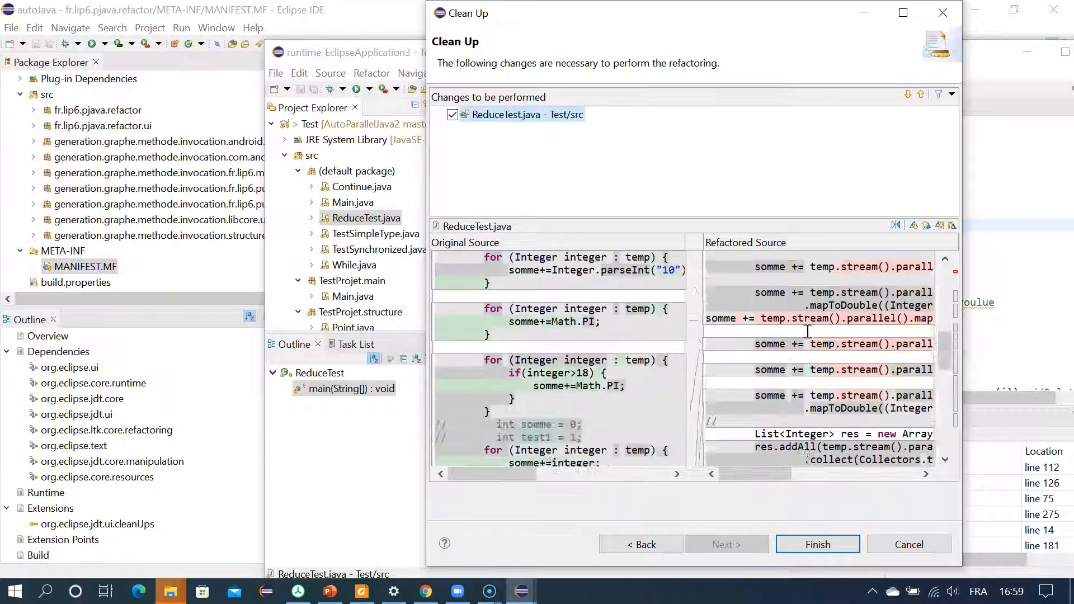
pyautogui.scroll(3, 808, 331)
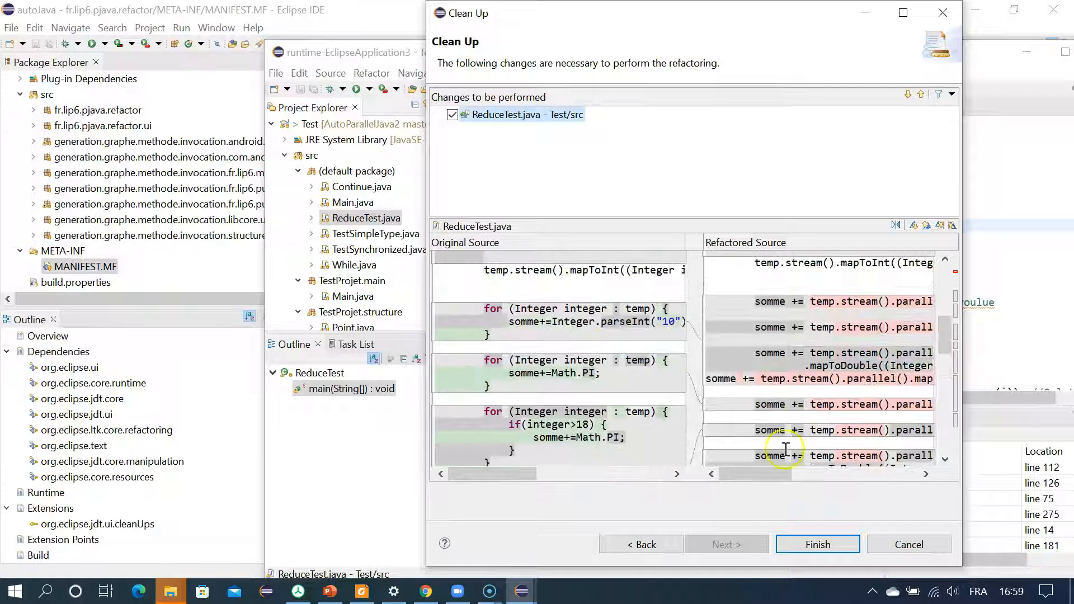